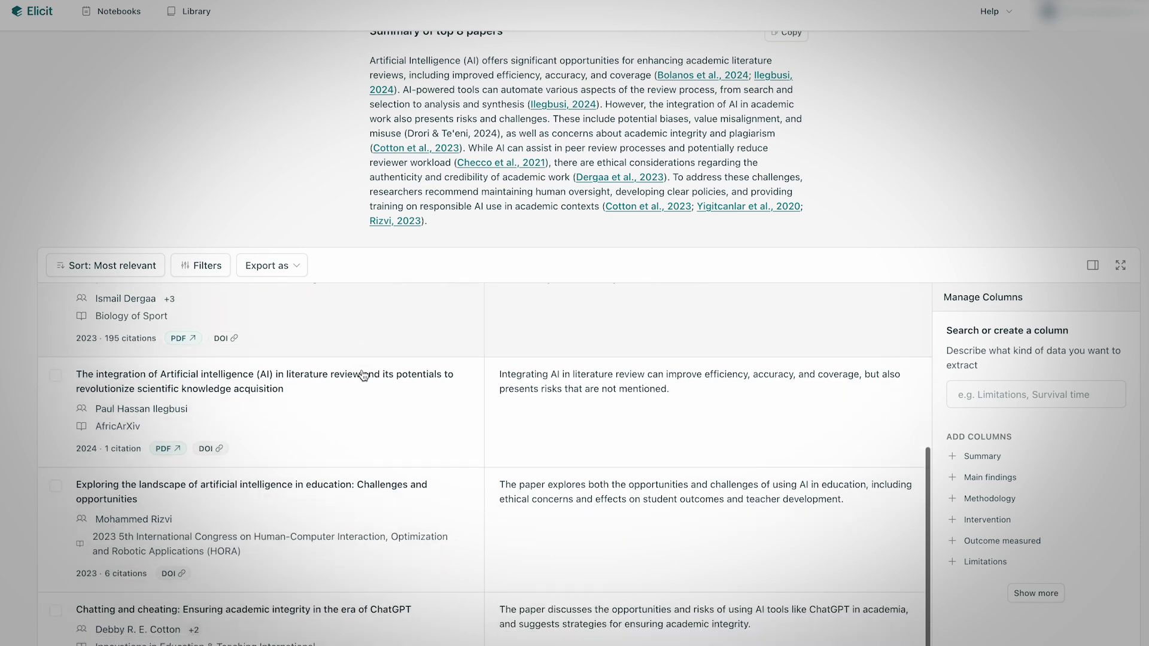
- Open the paper "Chatting and cheating: Ensuring academic integrity in the era of ChatGPT" and read through its full text
scroll(363, 375, down, 1)
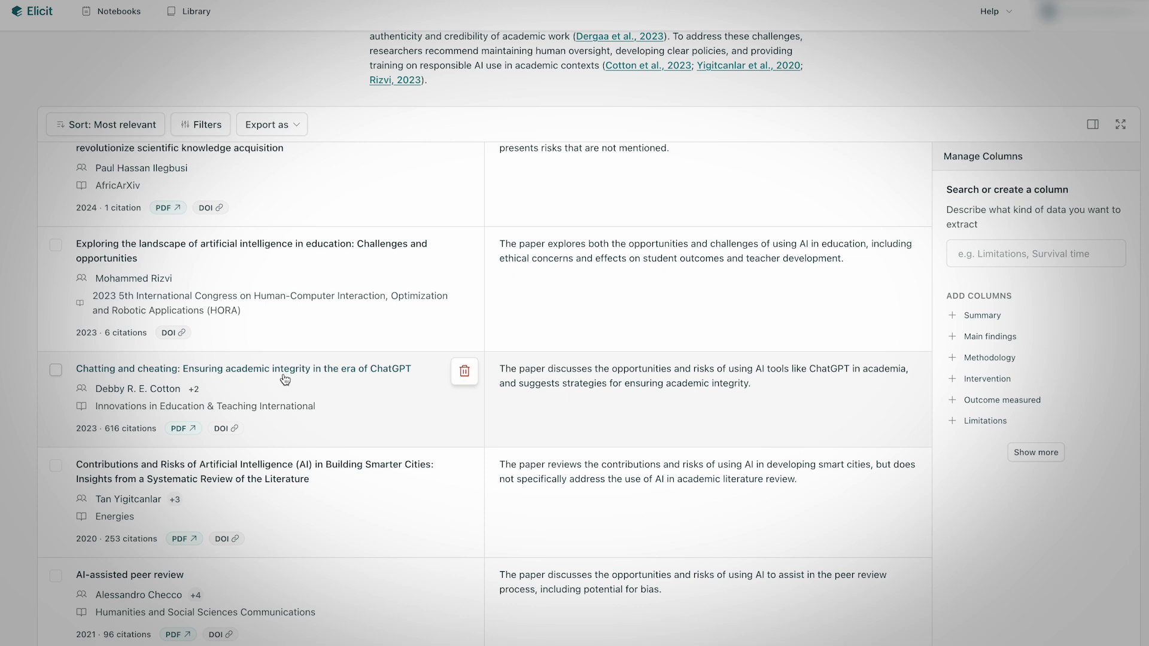
click(365, 375)
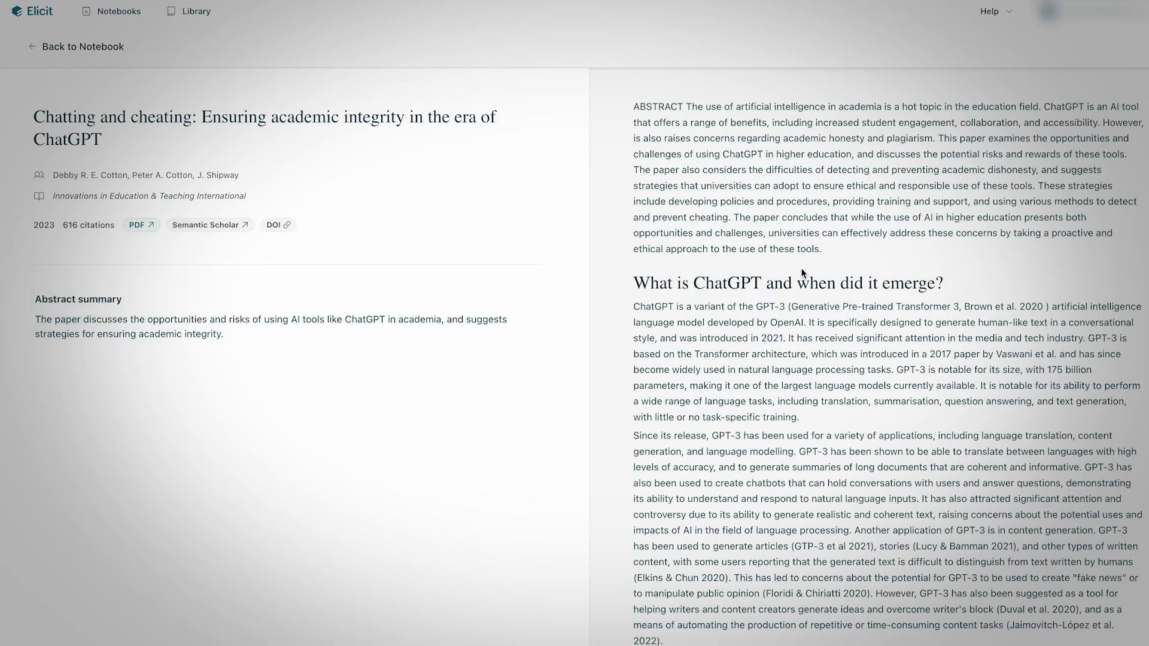
scroll(802, 272, down, 15)
scroll(801, 270, down, 3)
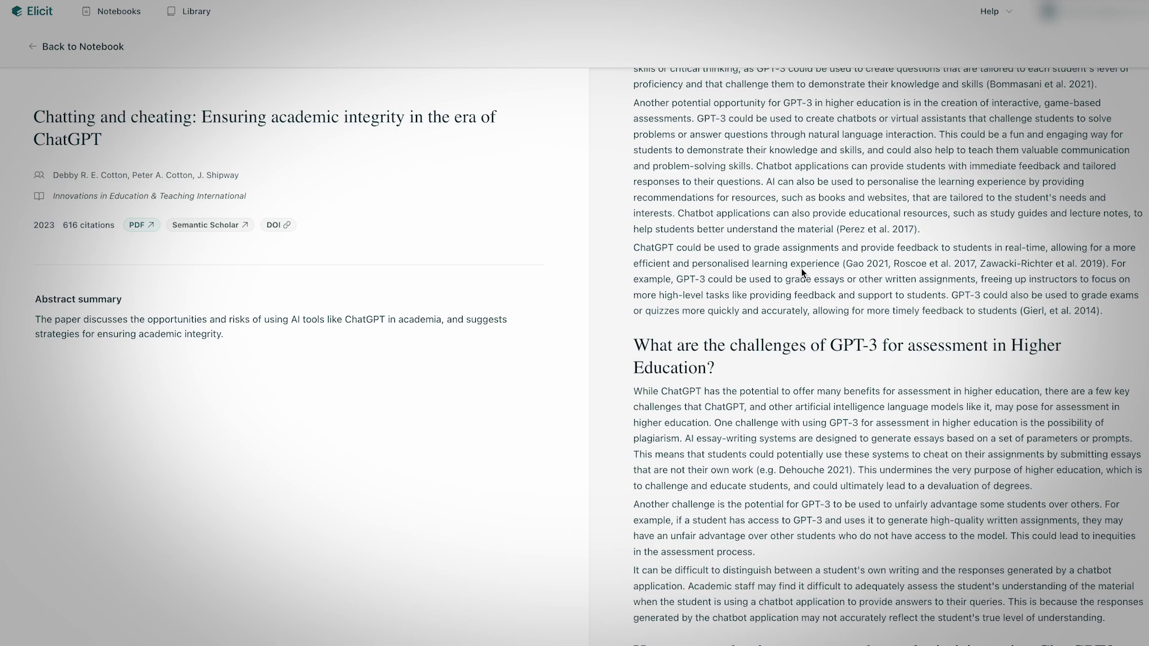
scroll(801, 272, down, 15)
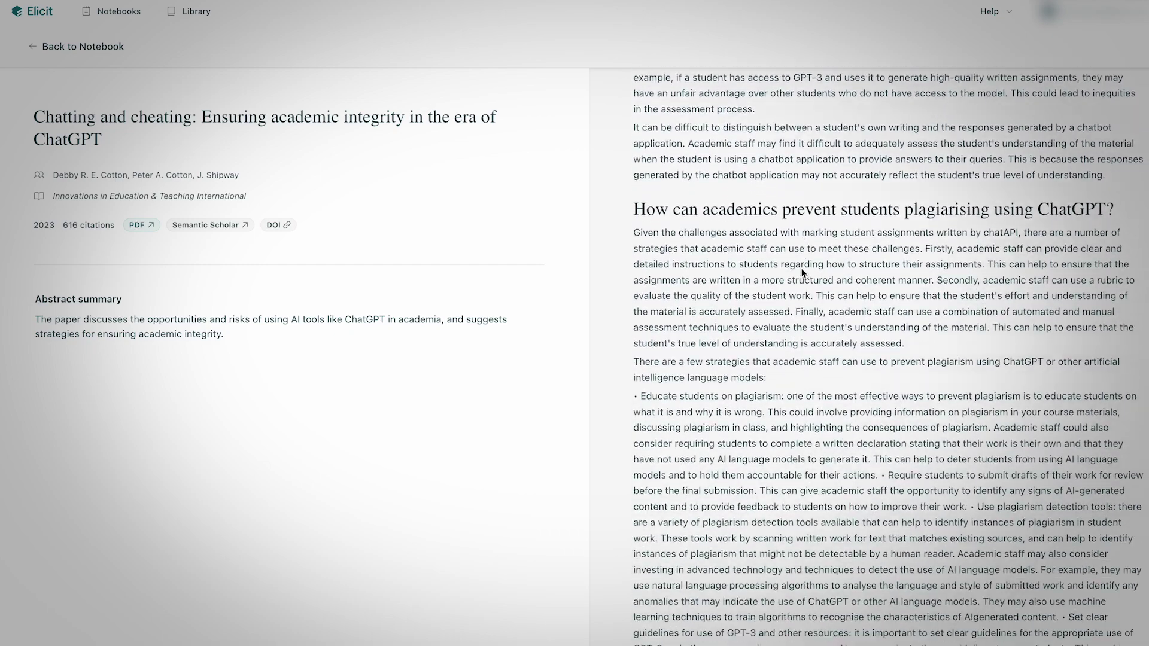
scroll(802, 272, down, 13)
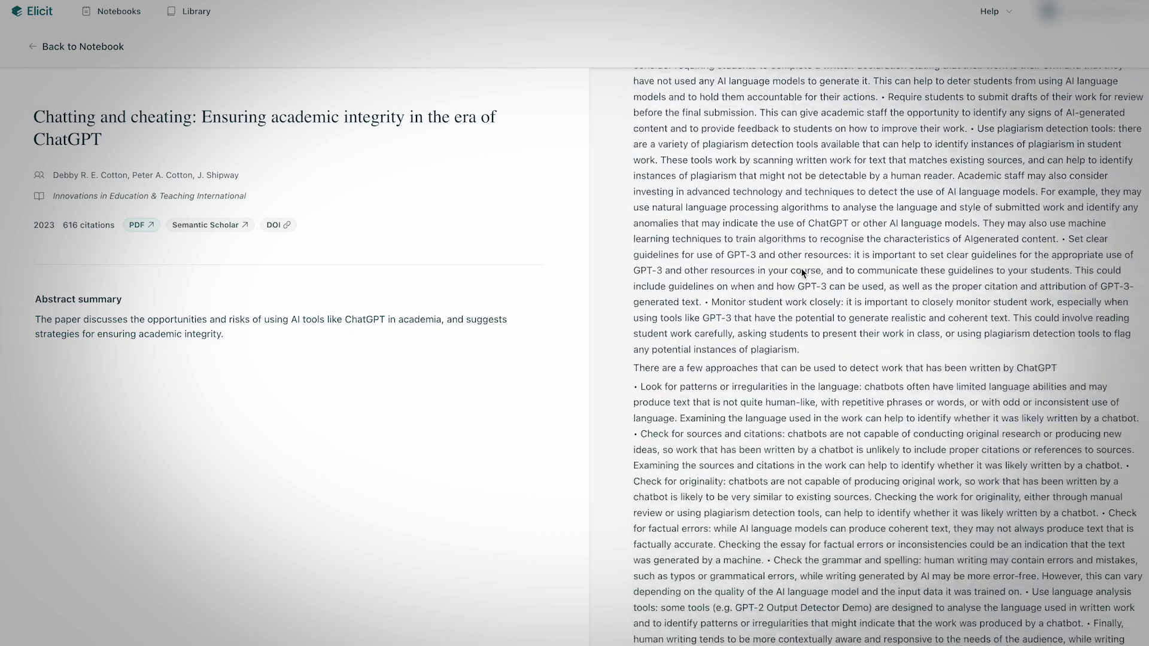
scroll(803, 272, down, 15)
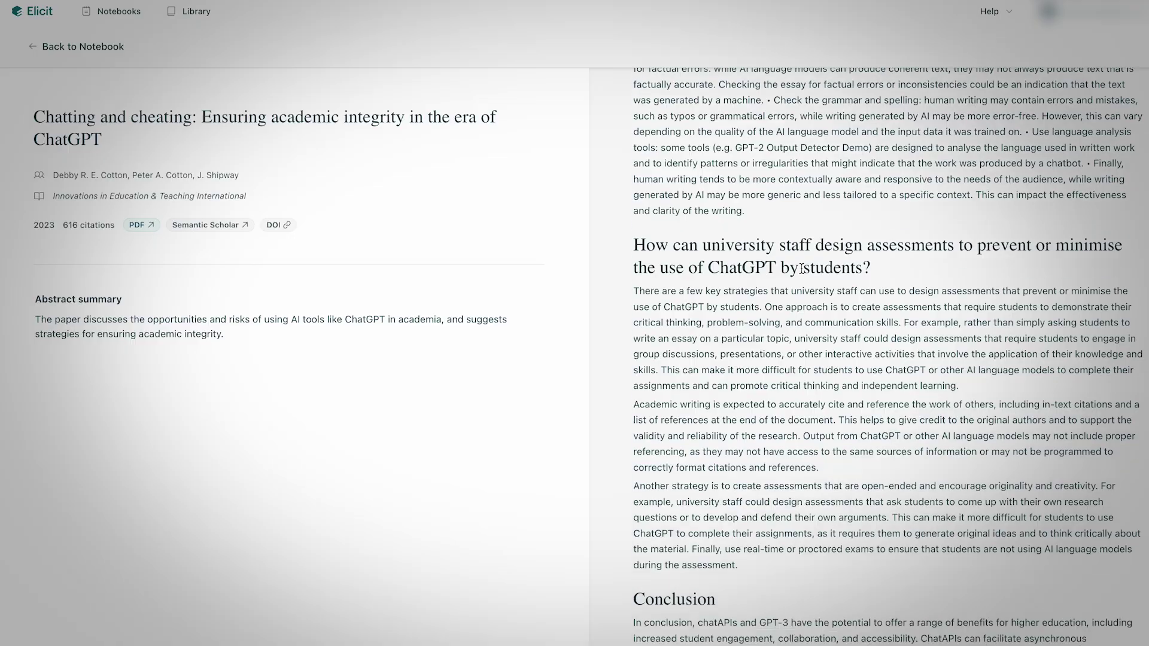
scroll(802, 269, down, 18)
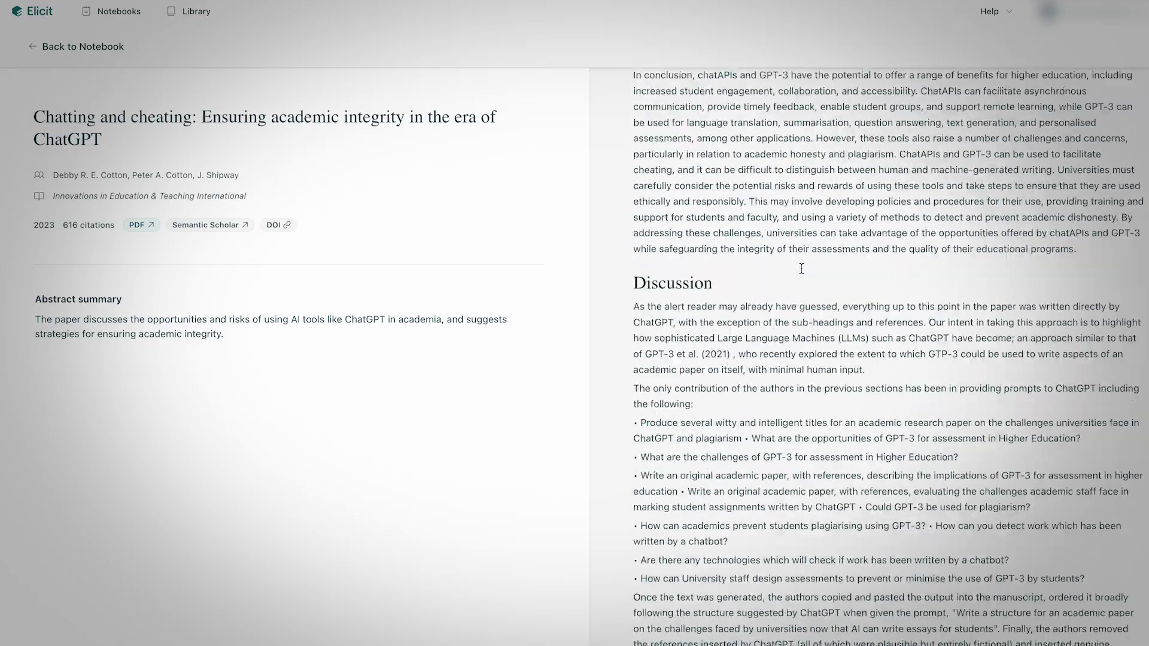
scroll(802, 271, down, 20)
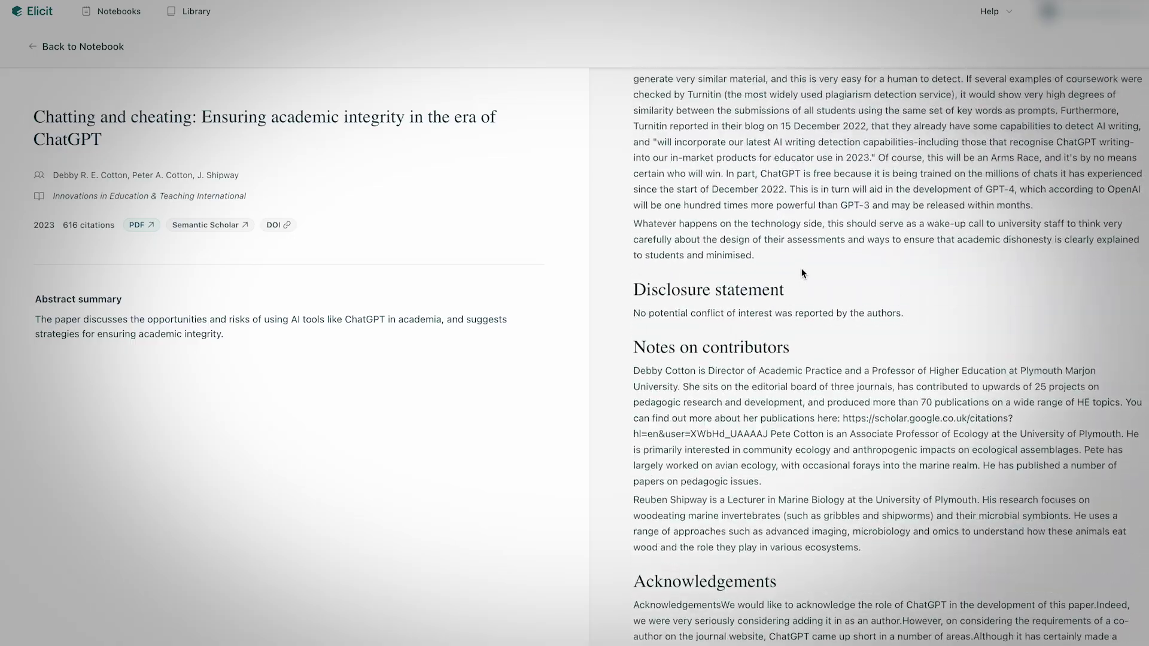
scroll(803, 274, up, 1)
scroll(803, 273, up, 20)
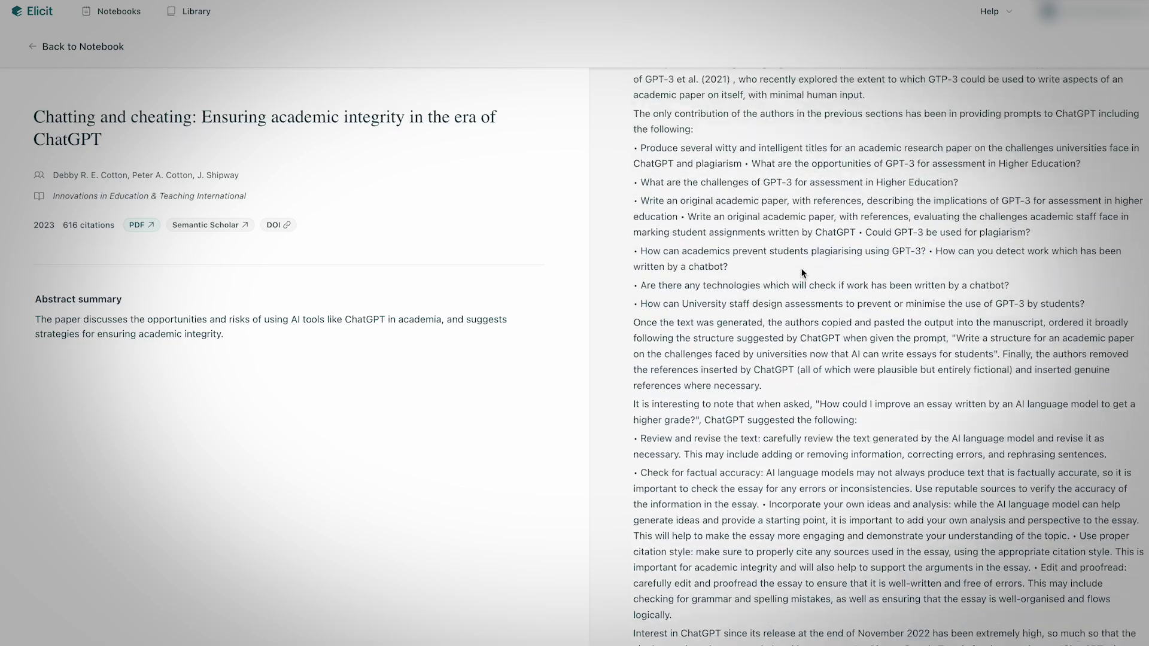
scroll(802, 273, up, 20)
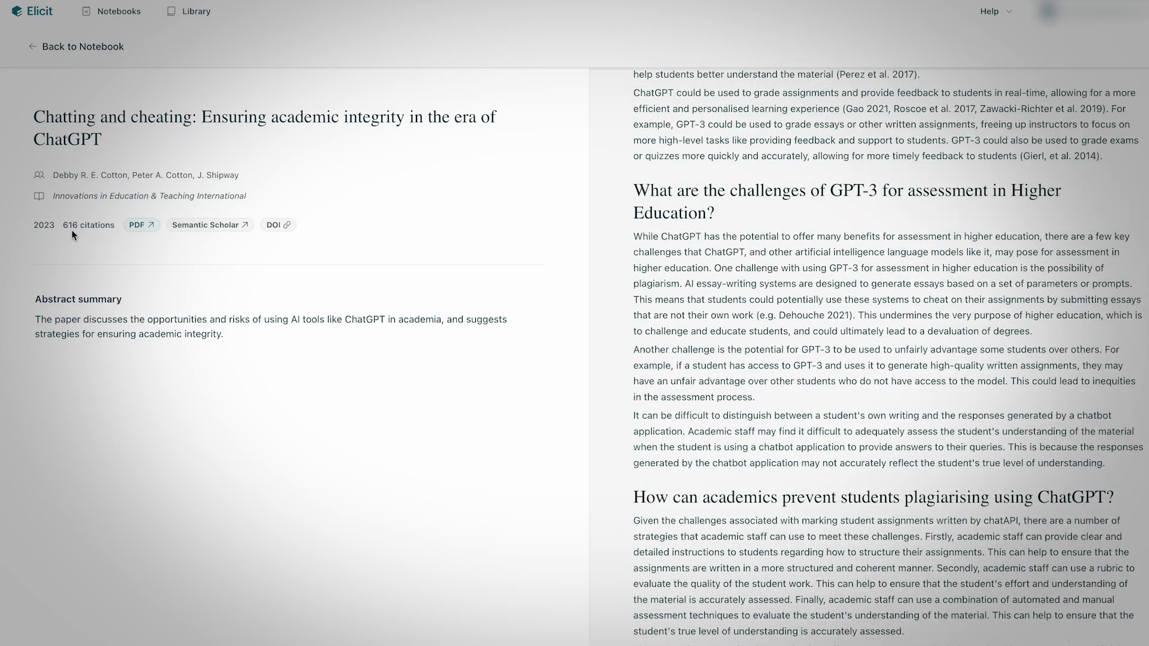
scroll(794, 259, up, 15)
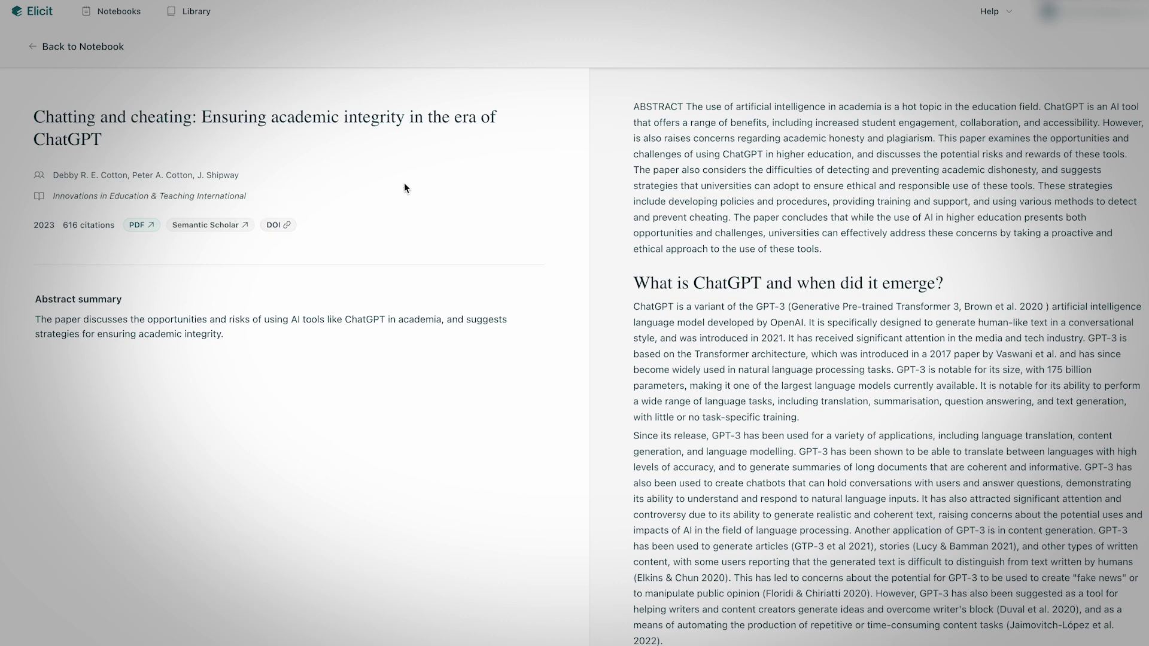
- Return to the notebook and add the predefined Methodology column to the papers table
click(88, 46)
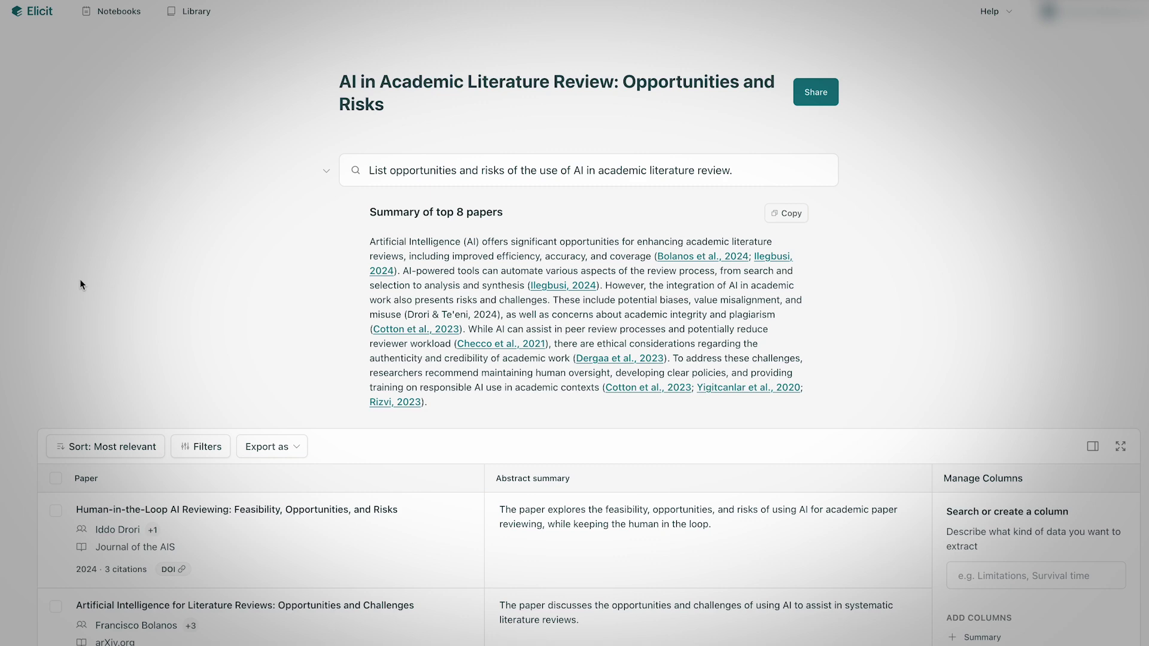
scroll(80, 279, down, 1)
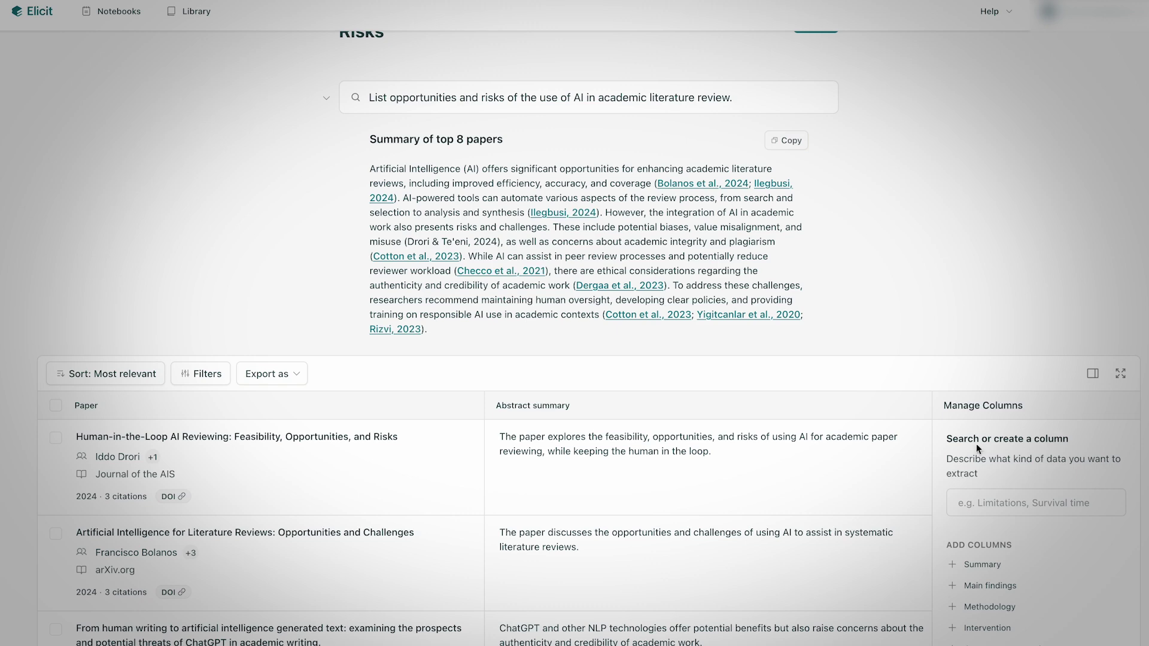
scroll(976, 443, down, 1)
scroll(976, 443, down, 1)
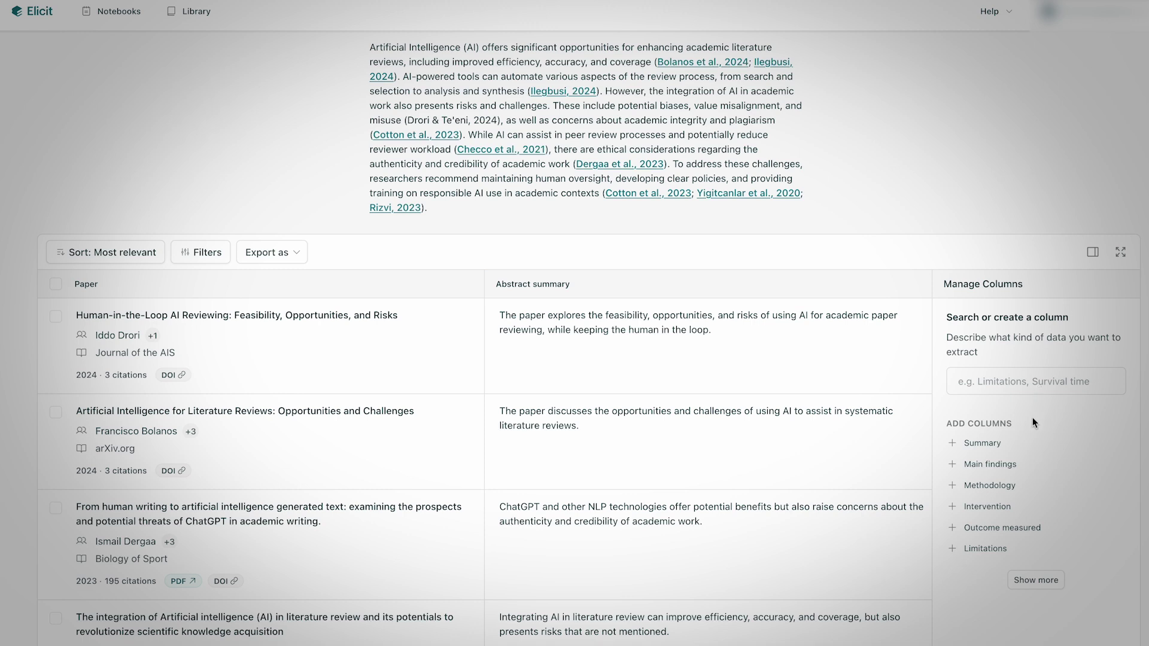
click(996, 486)
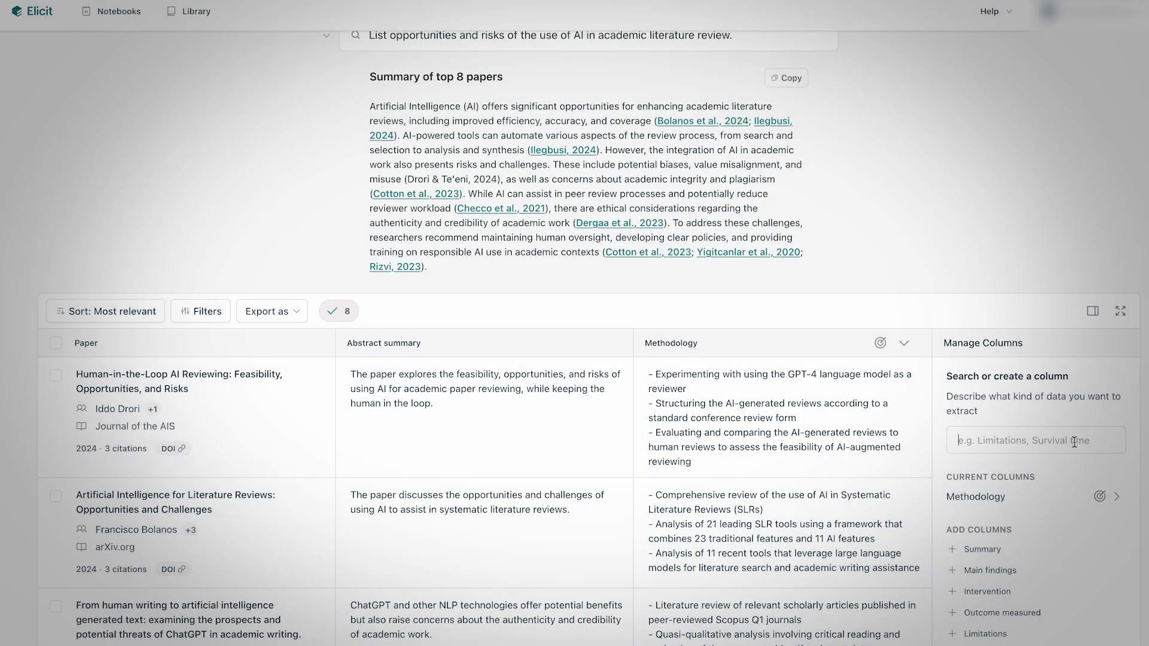
- Start a custom column named "What kind of AI was examined?" for the papers table
text(What)
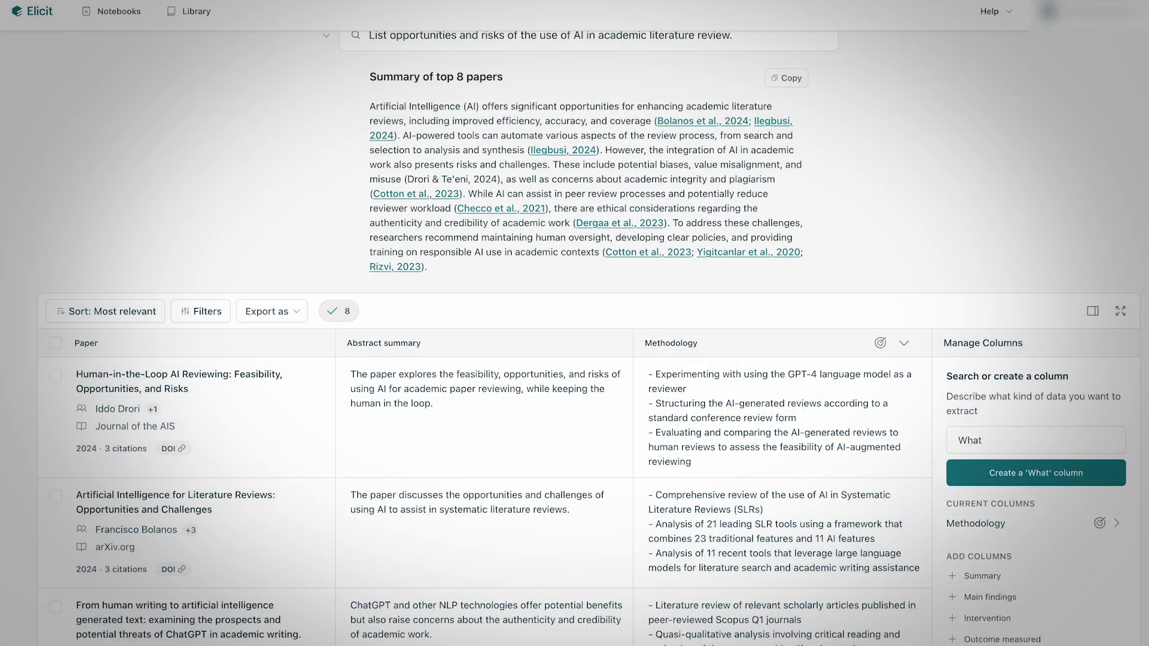
text( kind of AI)
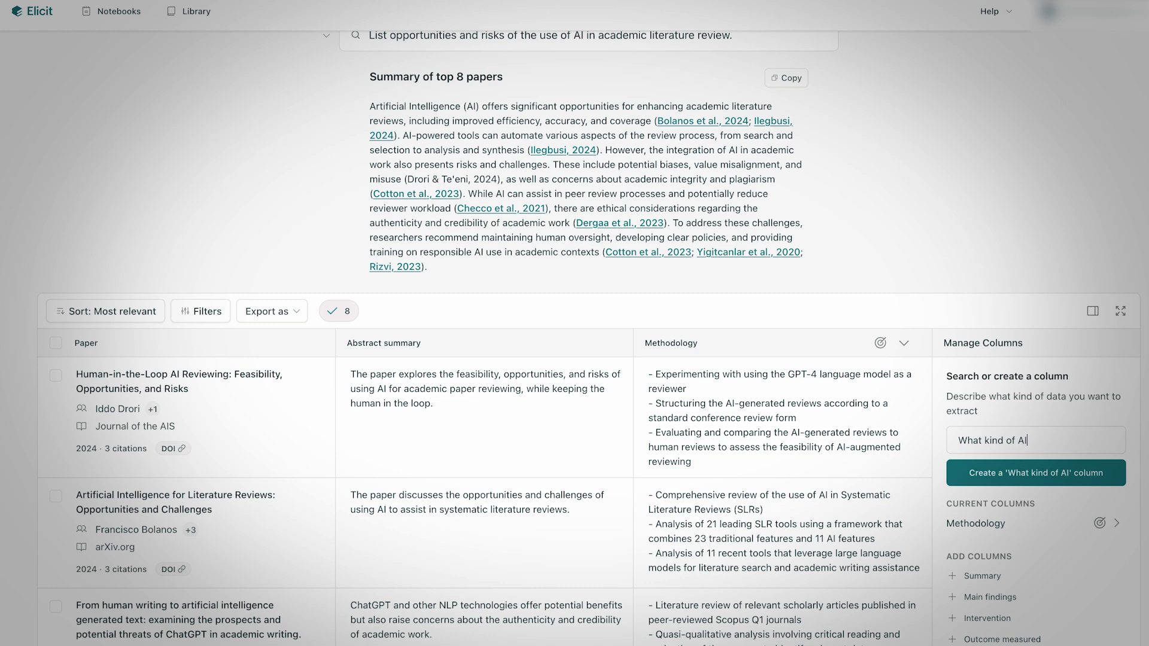
text( was e)
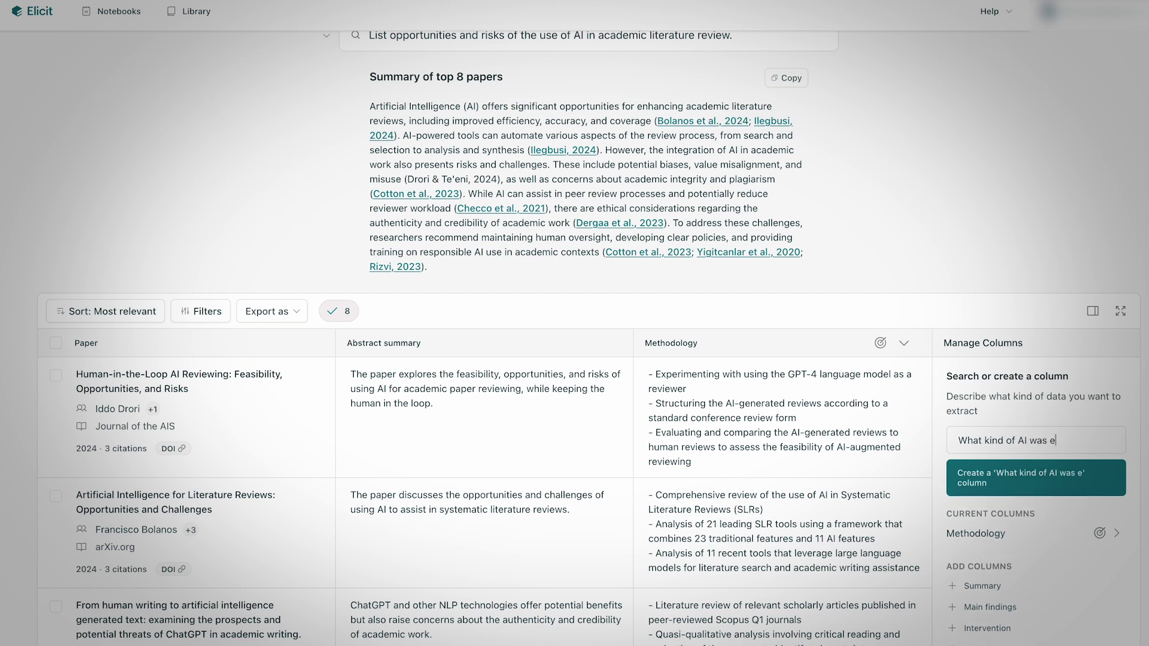
text(xamined?)
key(Return)
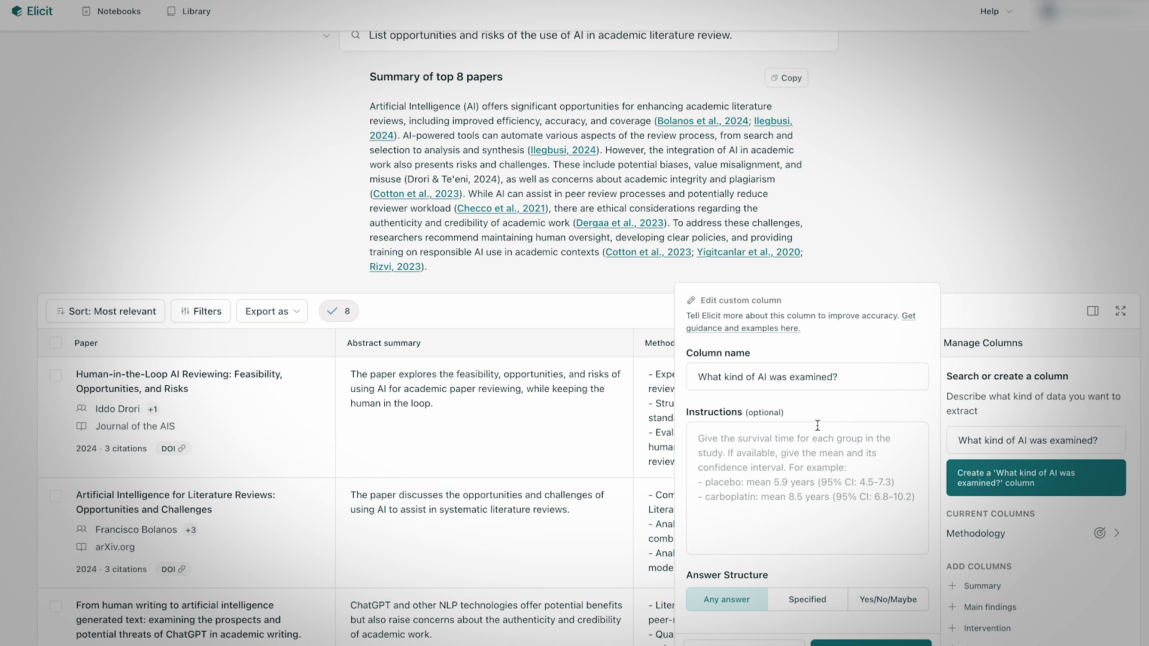
- Enter the custom column's instructions: "Define if possible, it the AI used was GPT-4, GPT-4o, or some other GenAI model."
click(793, 485)
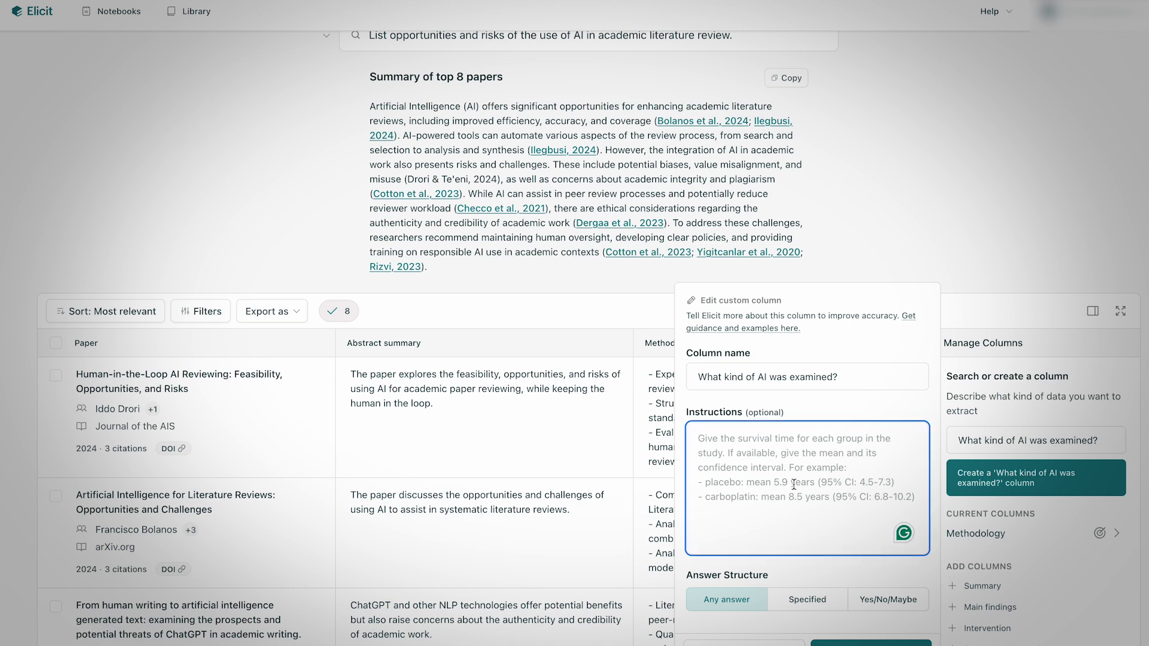
text(Define if)
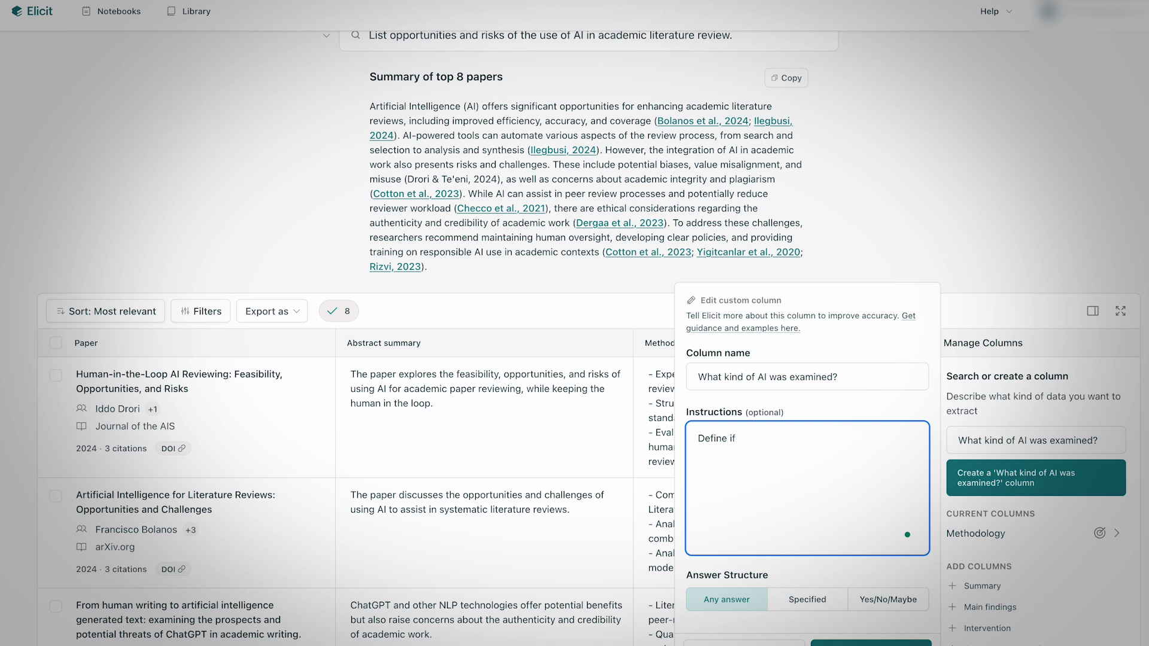
text( possible, it the AI used was GPT-4)
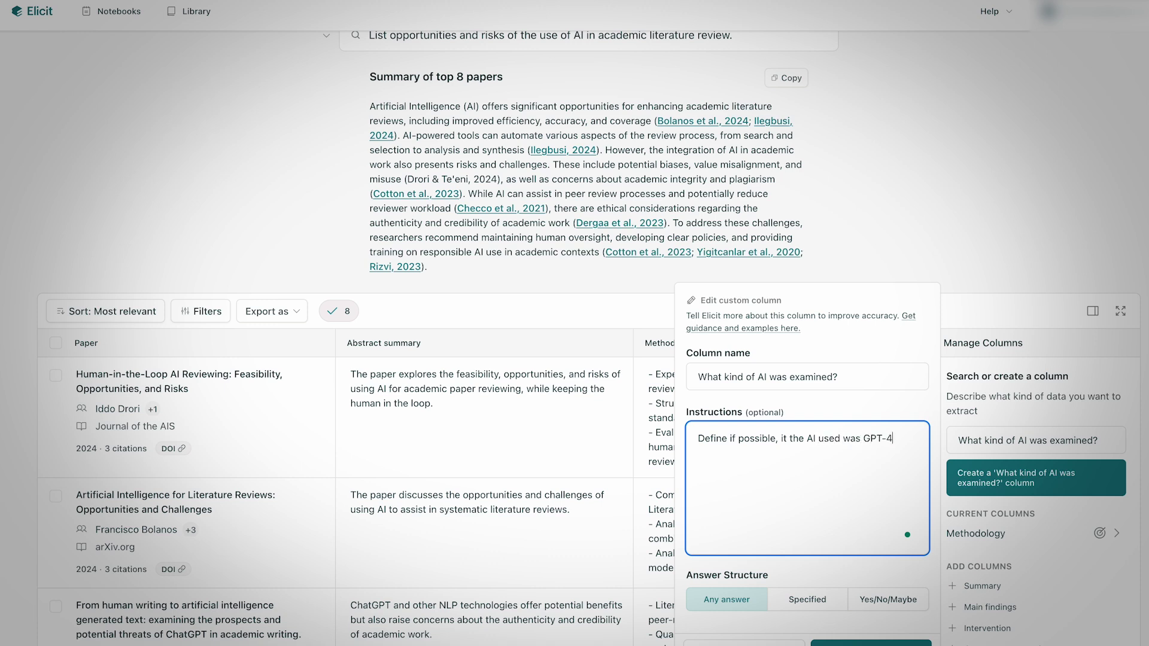
text(,)
text( GPT)
text(.-)
key(BackSpace)
key(BackSpace)
text(-4)
text(0)
text(, or so)
text(me othe)
text(r)
text( GenAI )
text(model.)
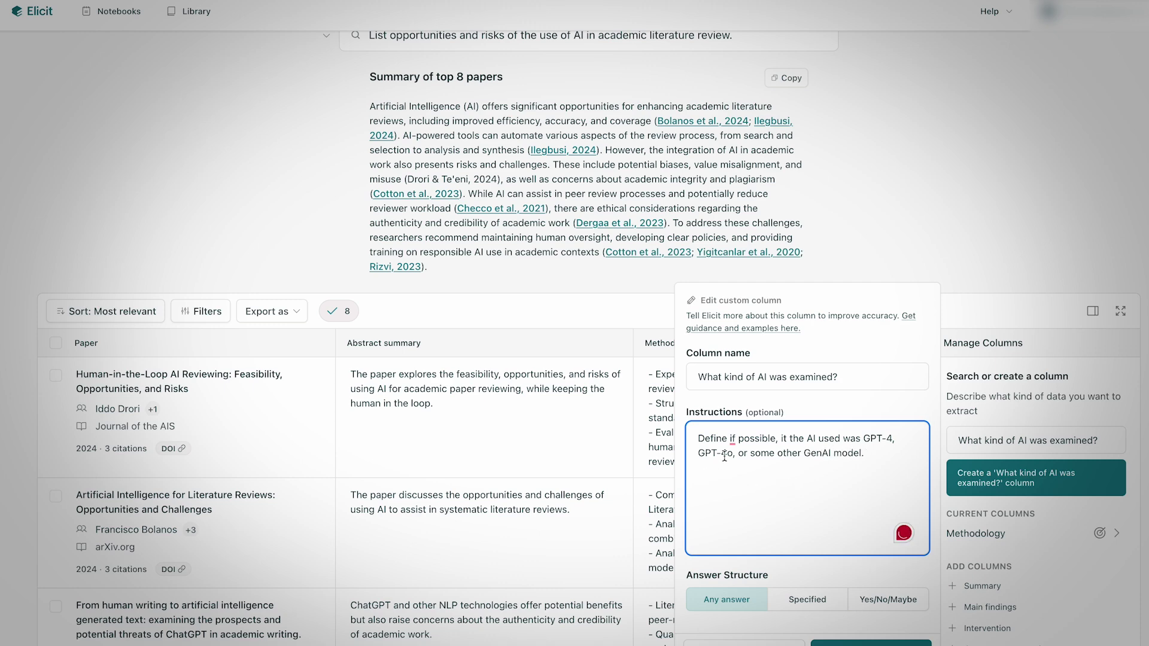
- Add the custom AI column to the papers table and hide the column management pane
mouse_move(732, 440)
click(741, 467)
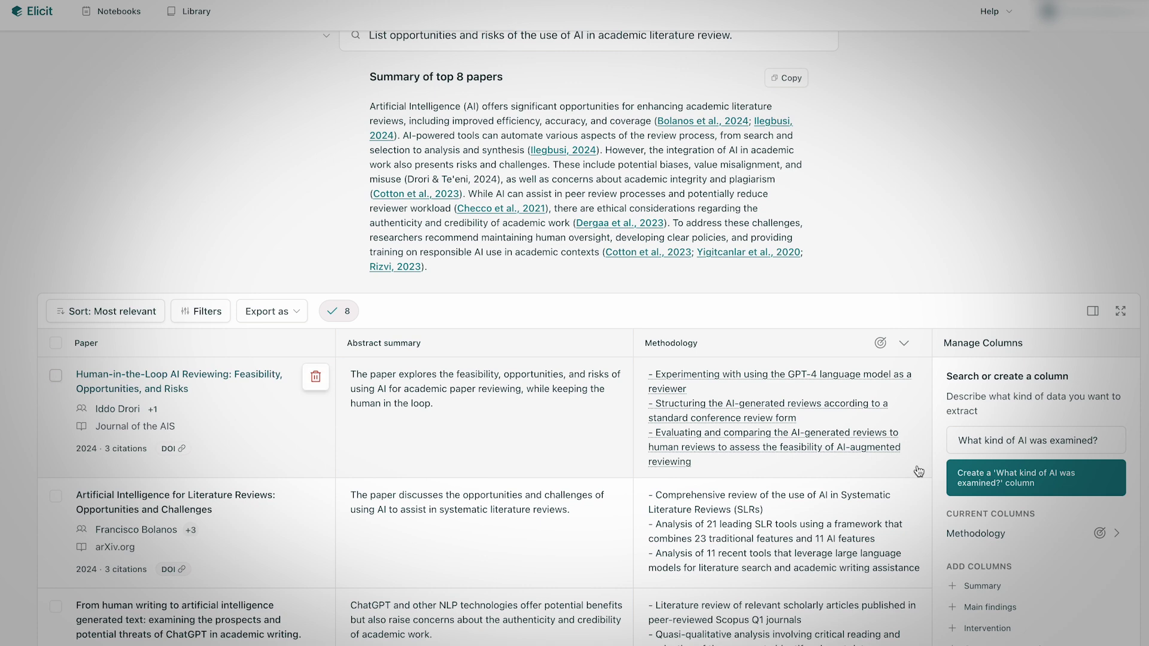
click(994, 476)
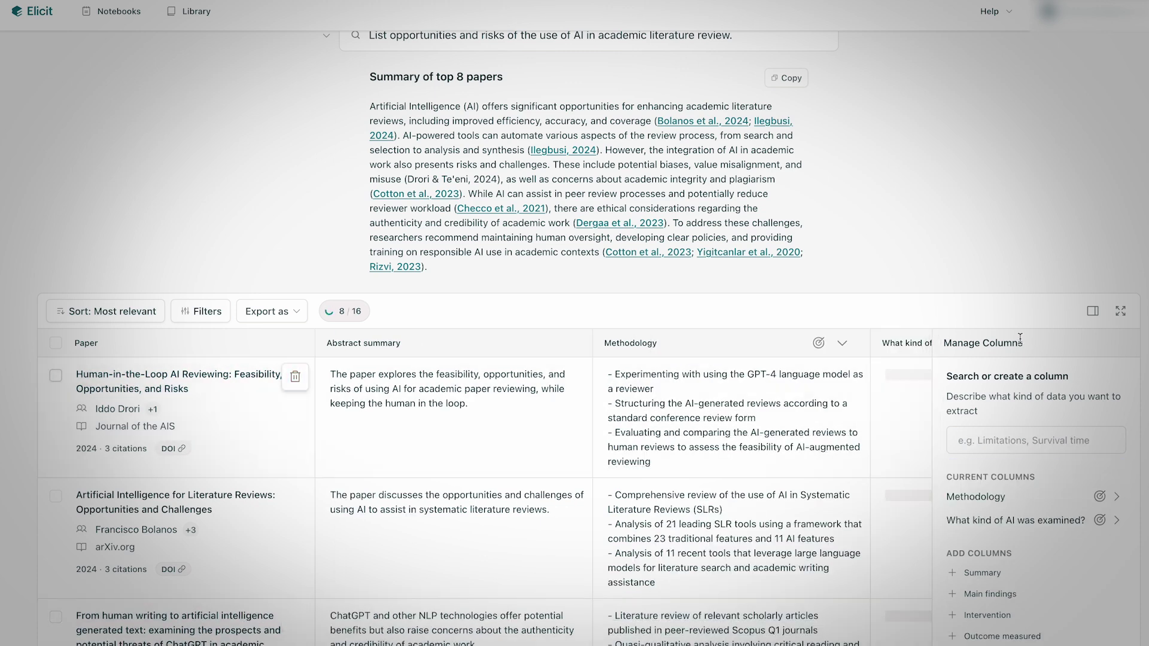
click(1093, 311)
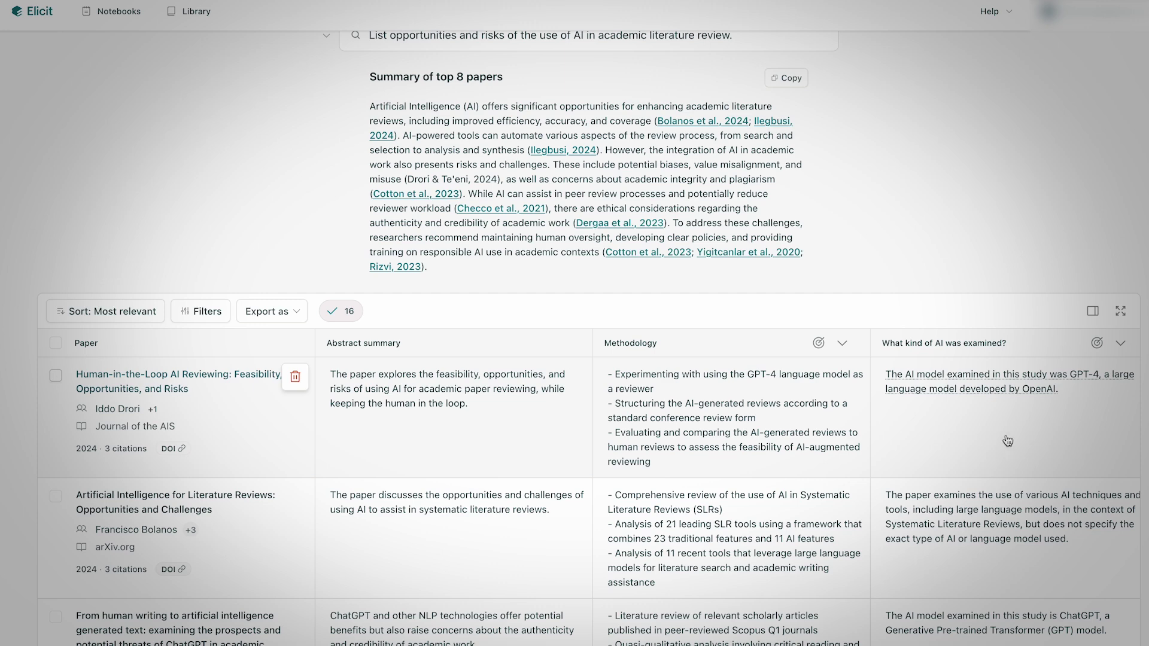
- Review the extracted answers about the examined AI and the methodology for each paper in the table
scroll(1007, 441, down, 1)
scroll(1006, 433, up, 1)
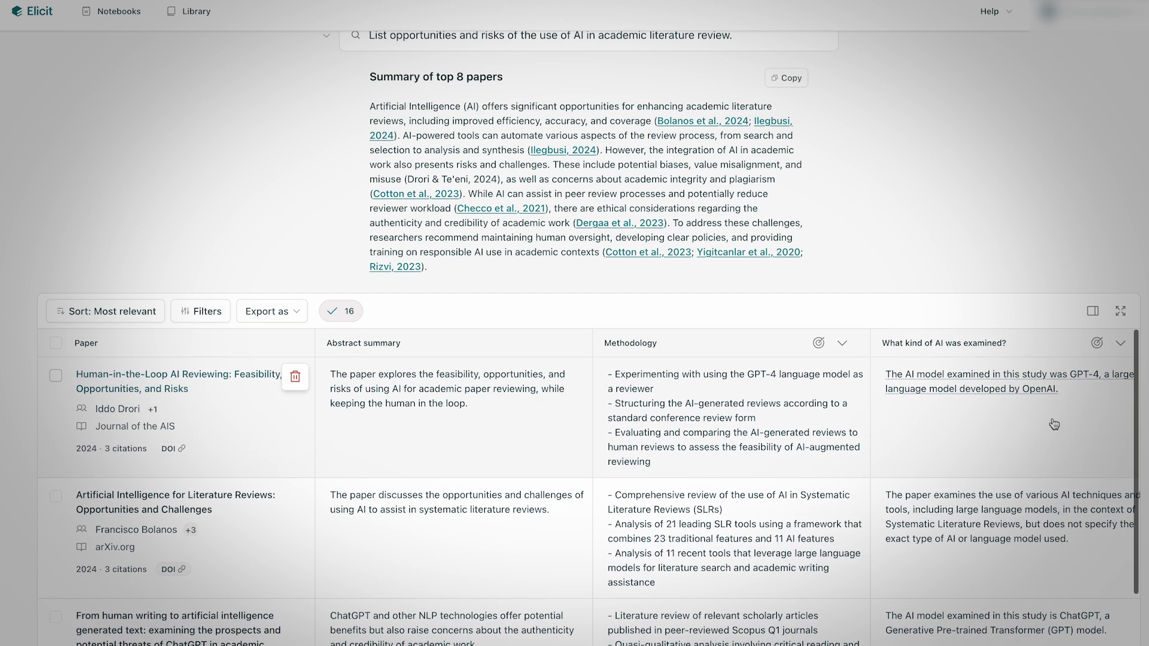
scroll(1034, 443, down, 3)
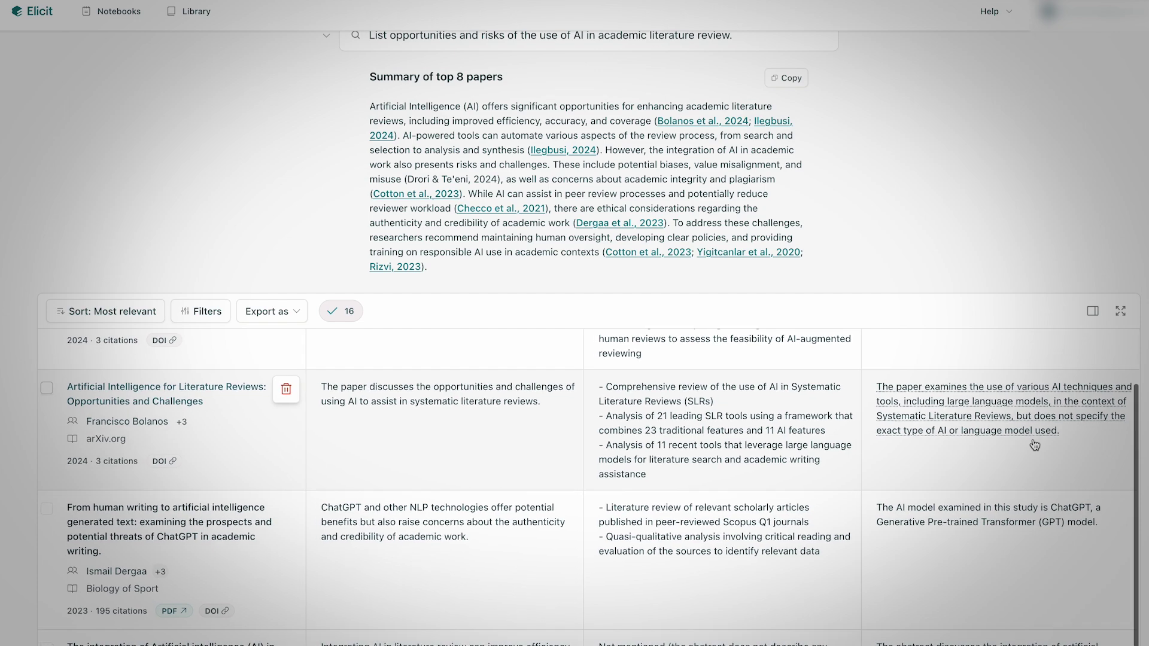
scroll(1034, 444, down, 3)
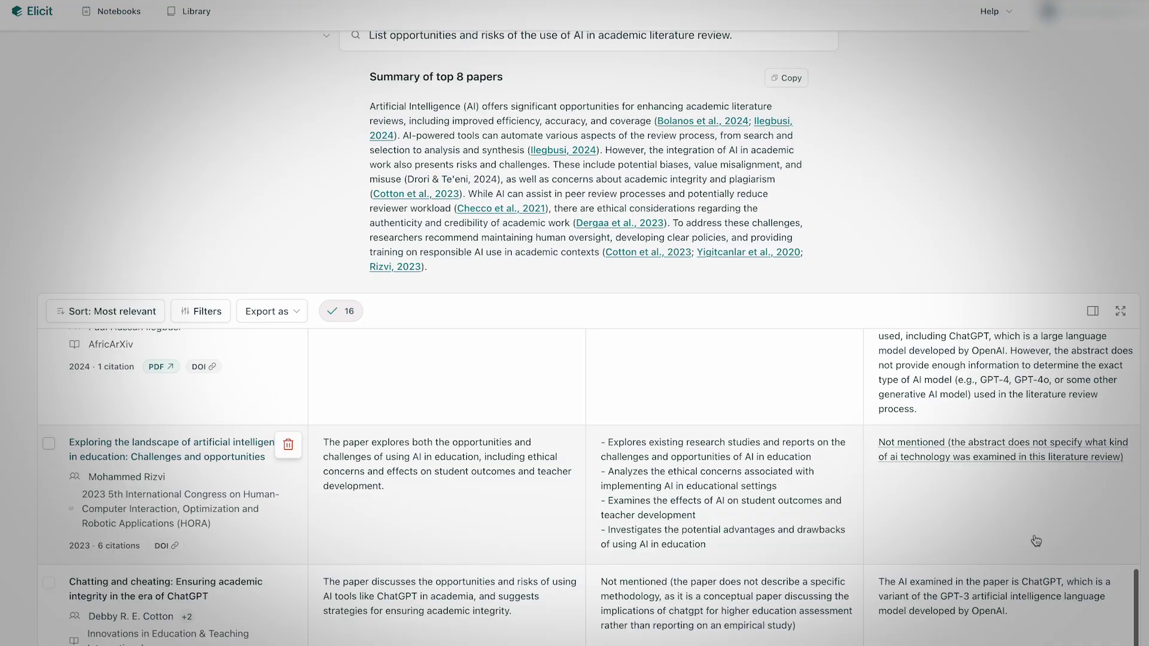
scroll(1035, 540, down, 2)
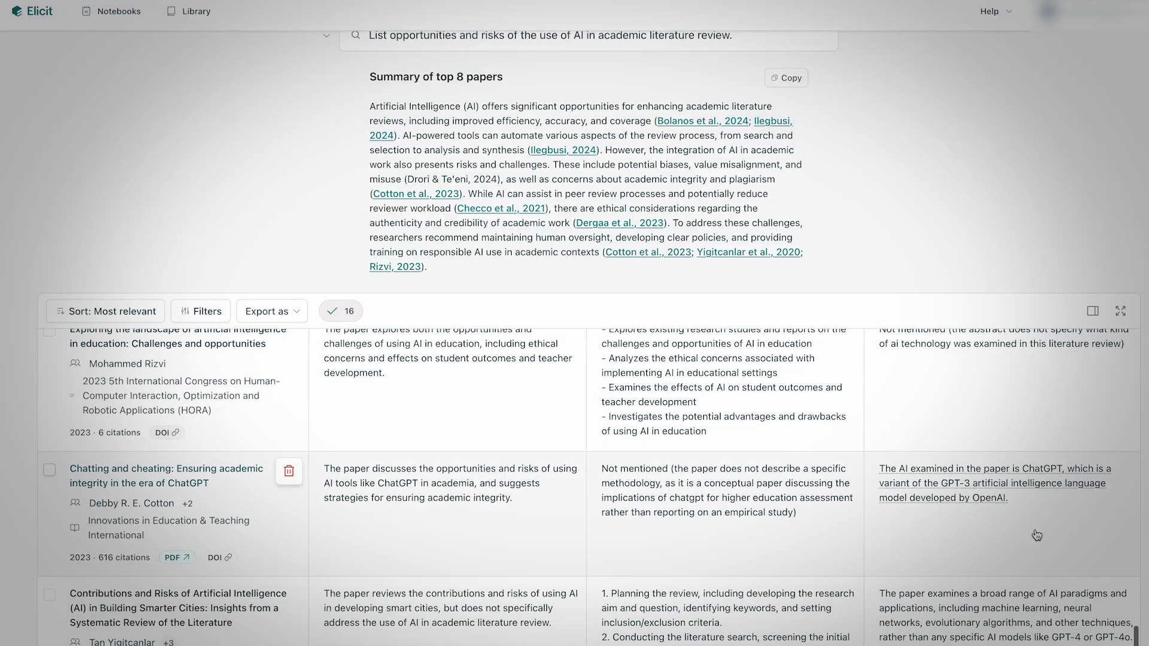
scroll(1013, 569, down, 1)
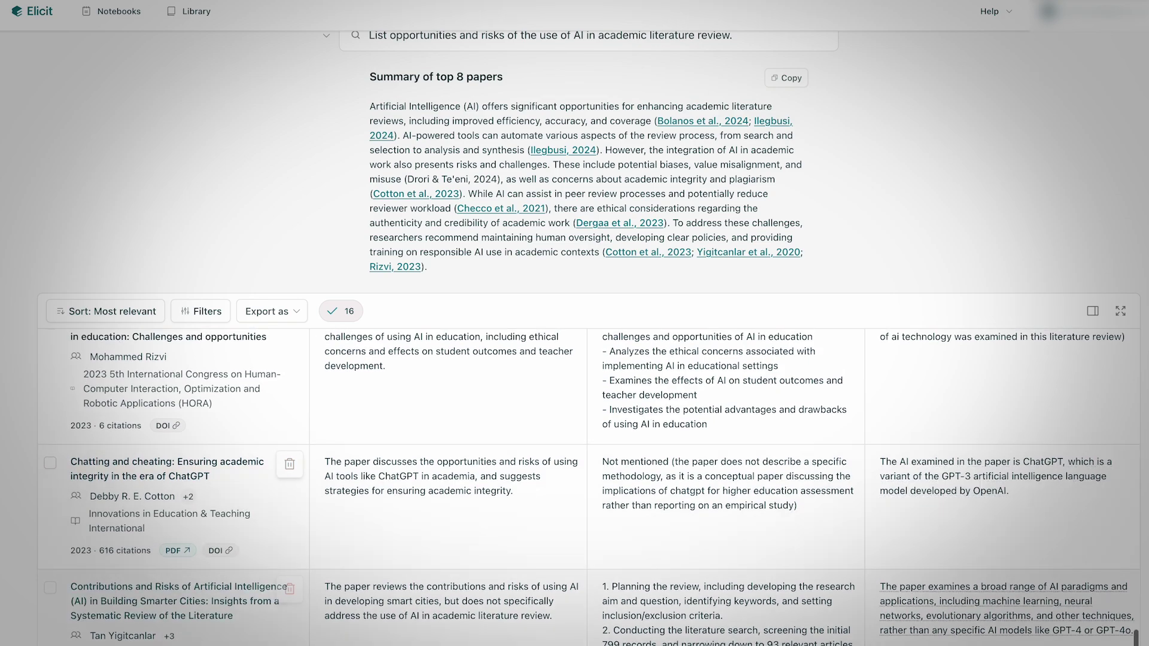
scroll(1013, 569, down, 5)
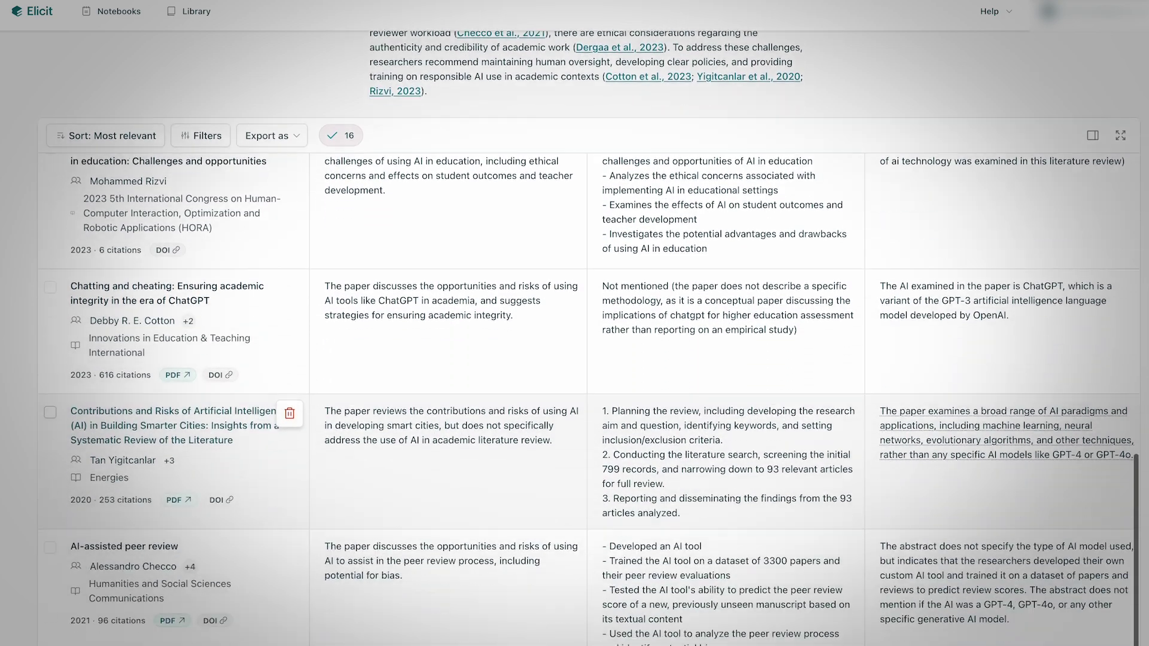
scroll(591, 394, up, 10)
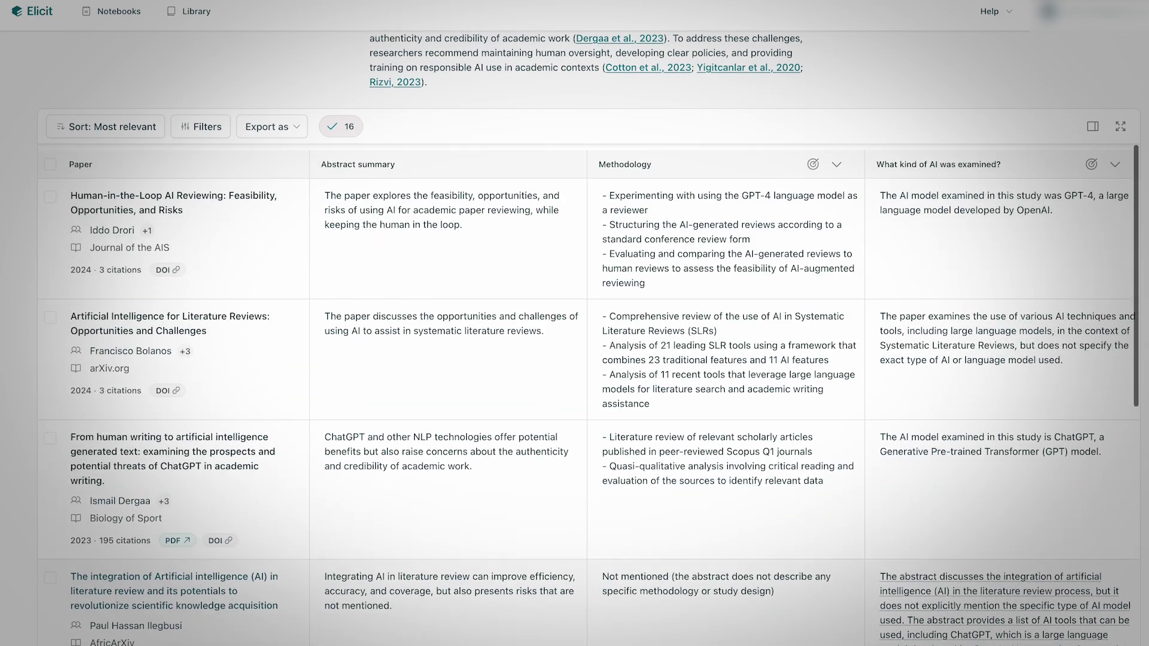
scroll(591, 394, up, 1)
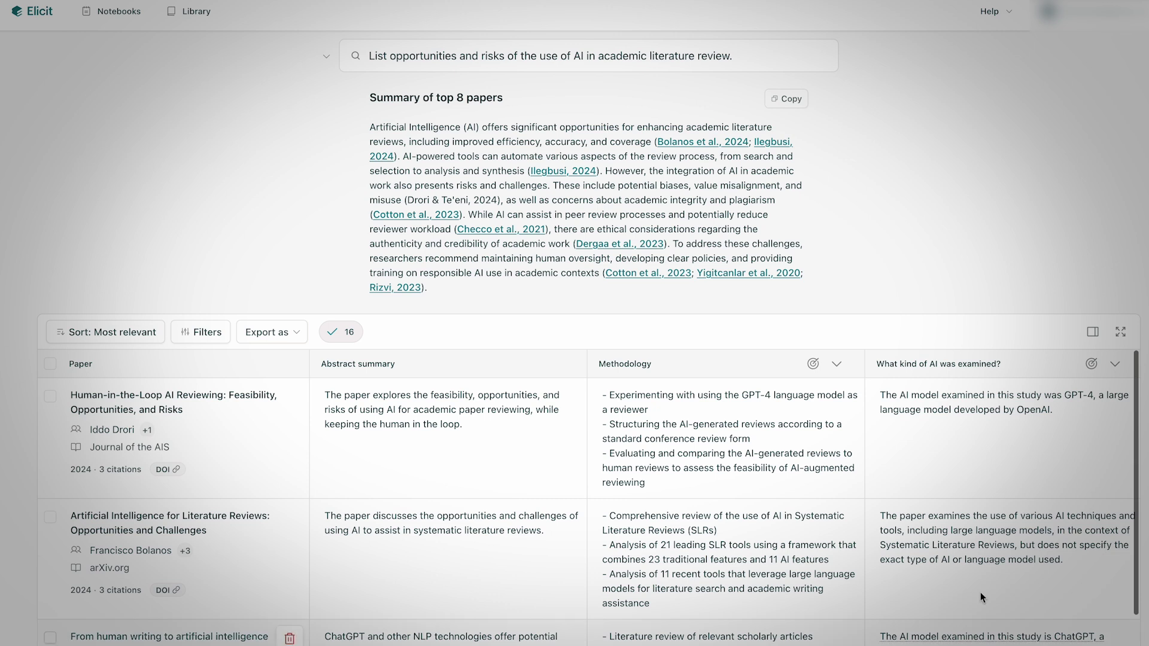
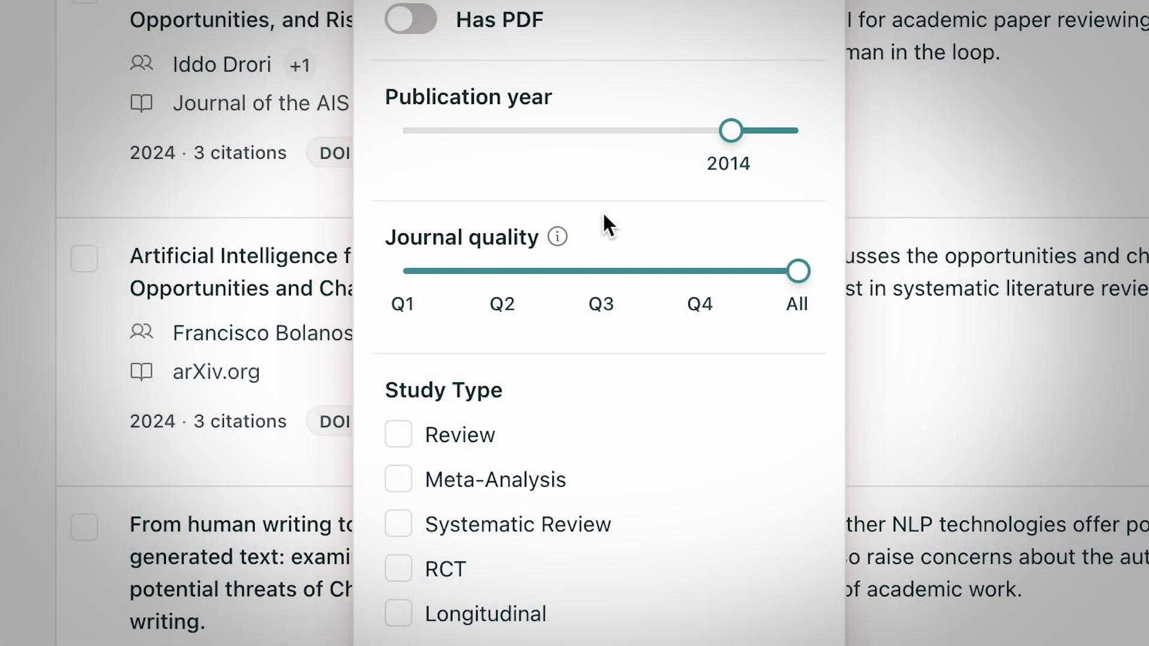
- Set the journal quality filter to Q4 and apply the filters to the papers table
mouse_move(557, 237)
drag(798, 283, 693, 278)
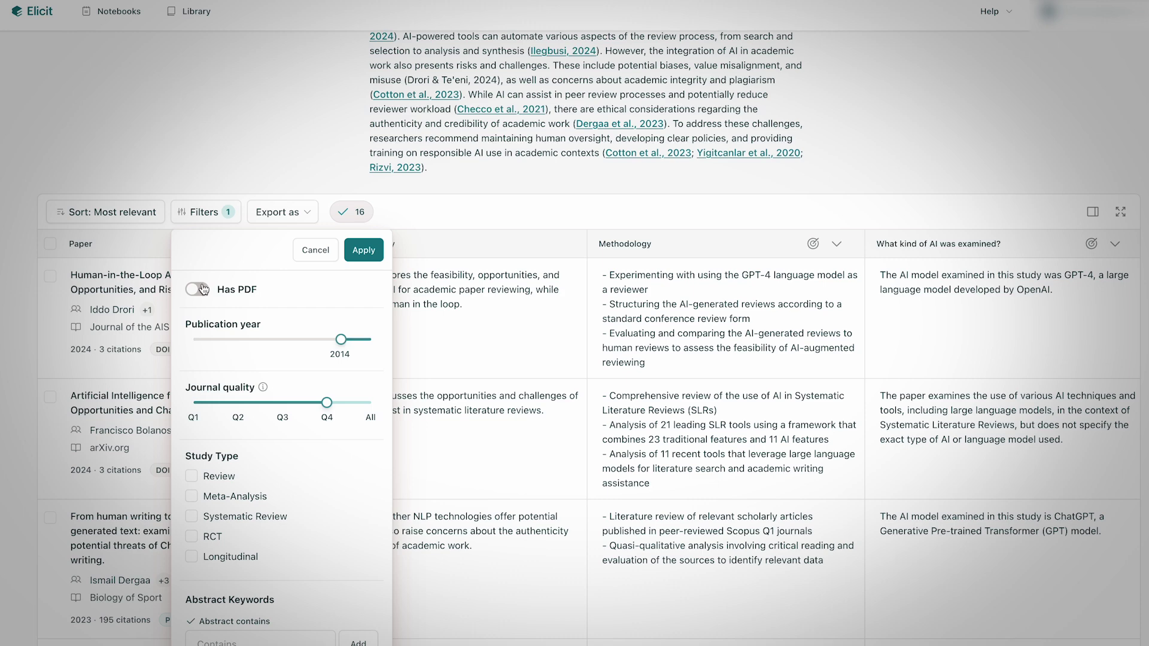
scroll(332, 284, up, 2)
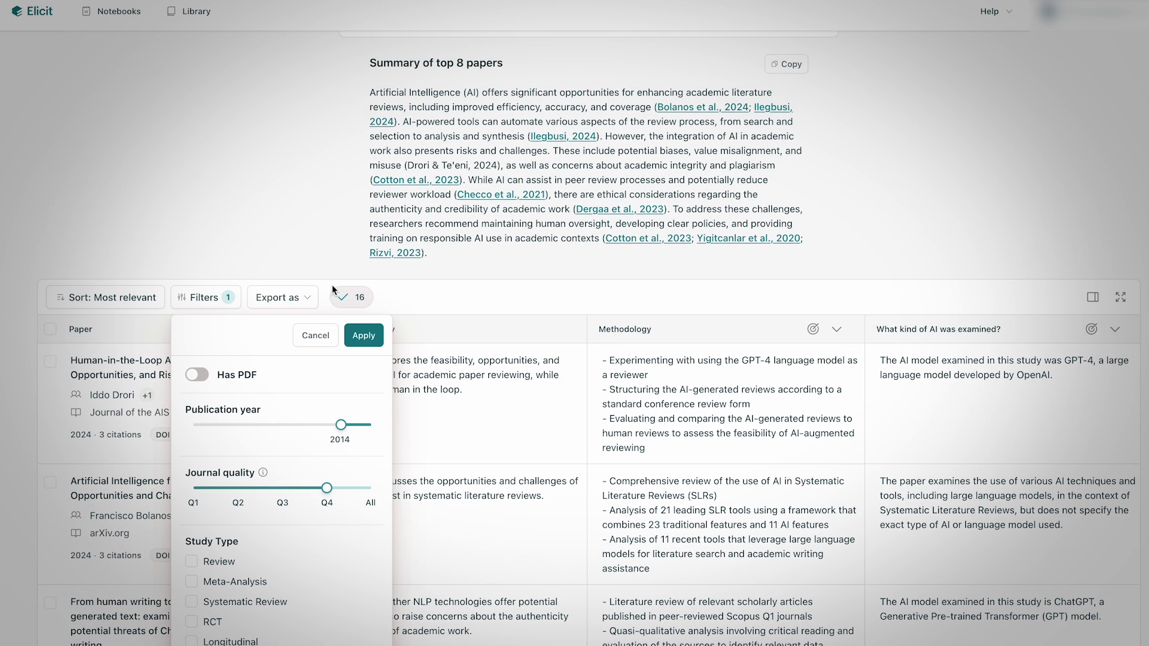
click(364, 336)
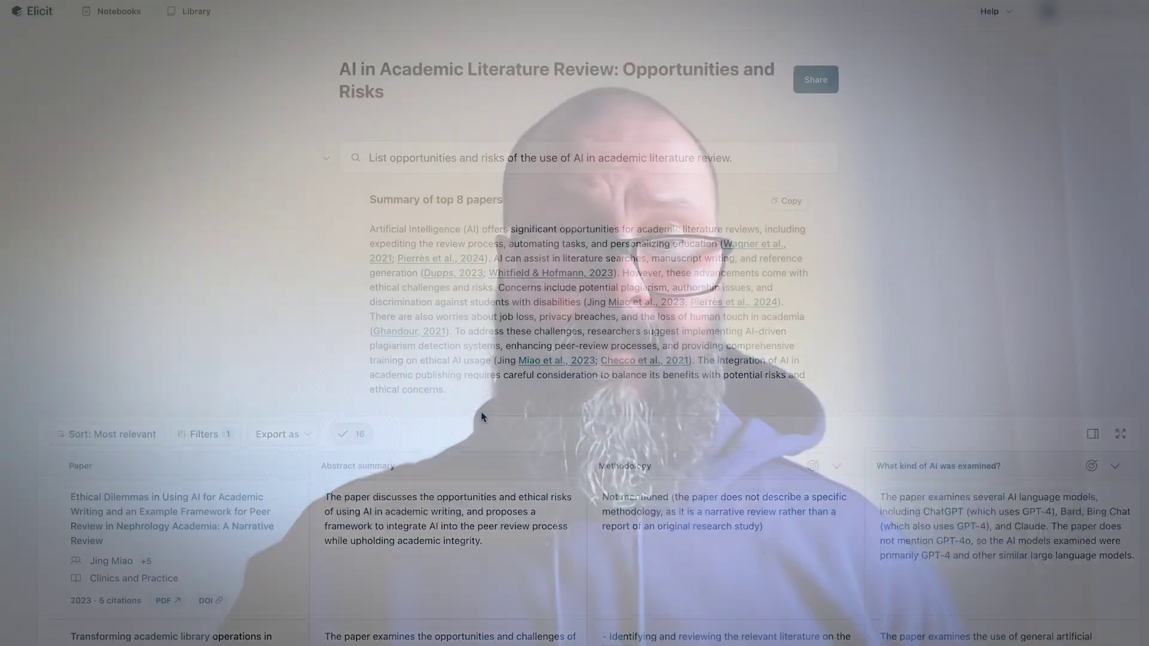
- Review the filtered papers with their abstract summaries, methodologies and examined AI, and the summary of the top 8 papers
scroll(480, 411, down, 5)
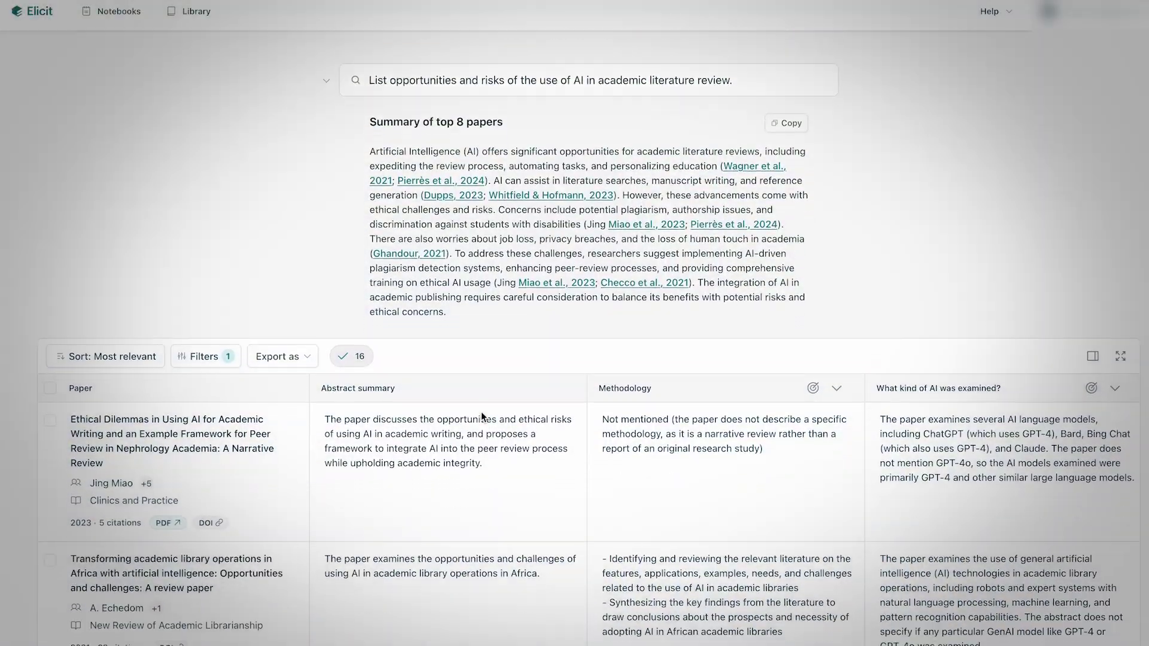
scroll(481, 413, down, 6)
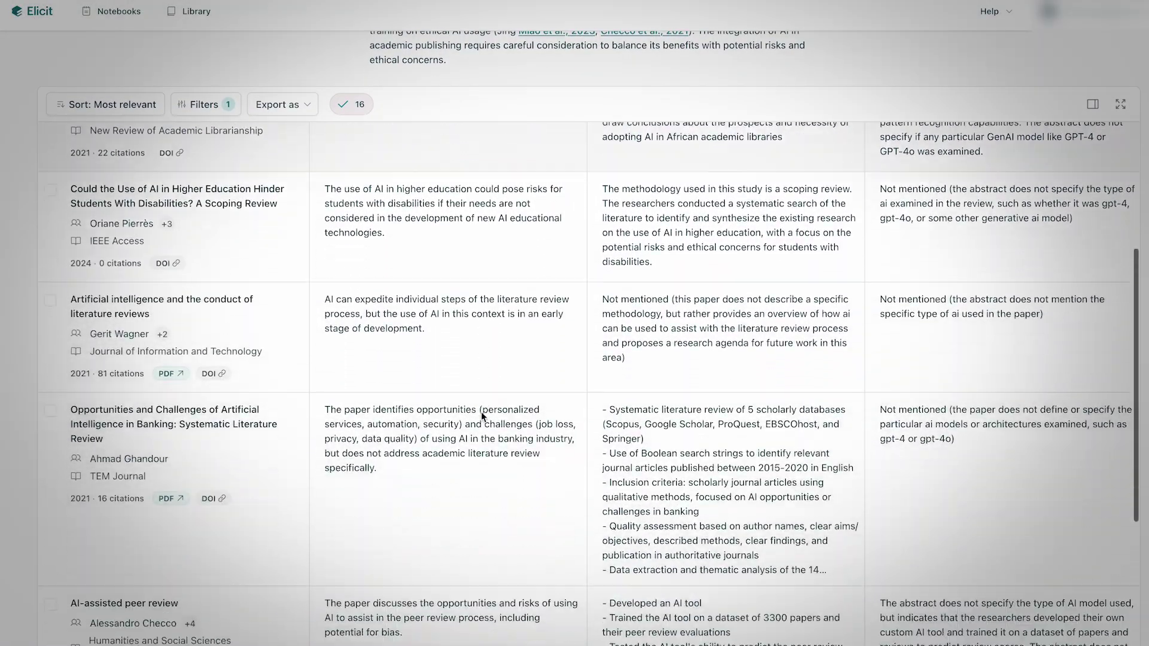
scroll(482, 417, down, 3)
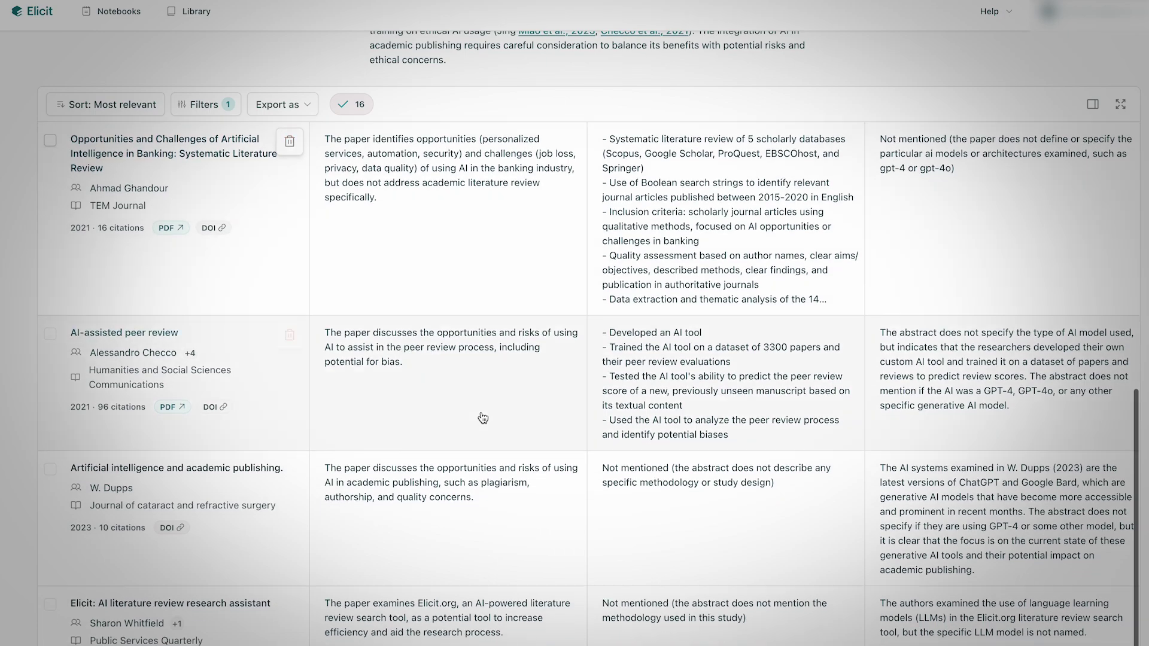
scroll(482, 417, up, 5)
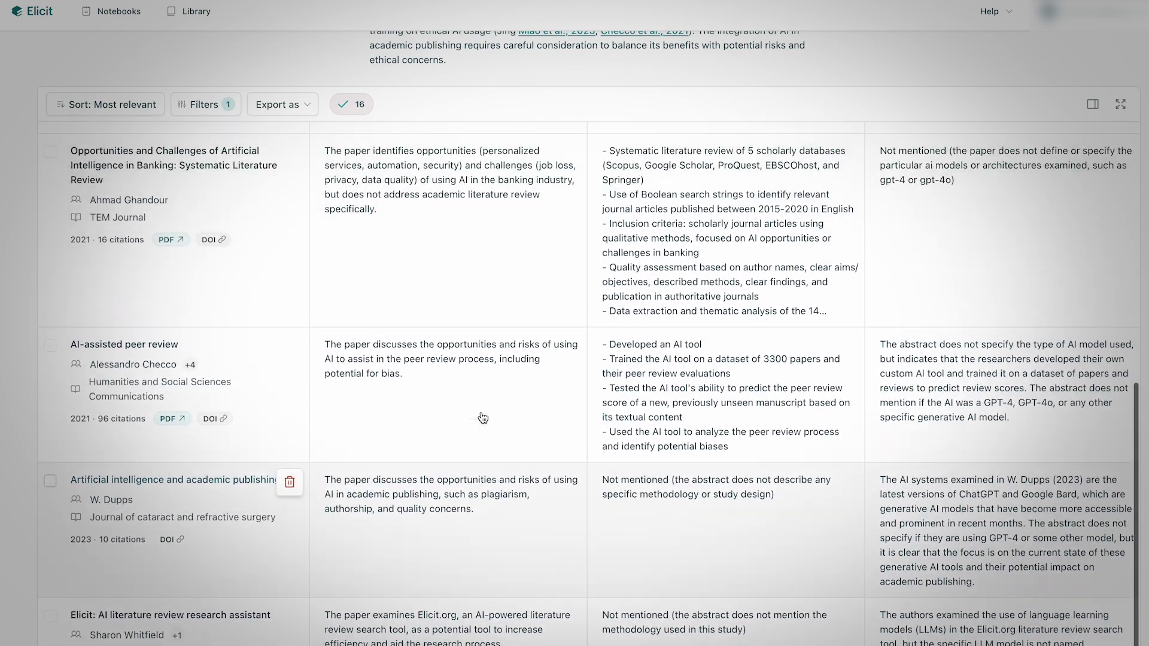
scroll(482, 417, up, 4)
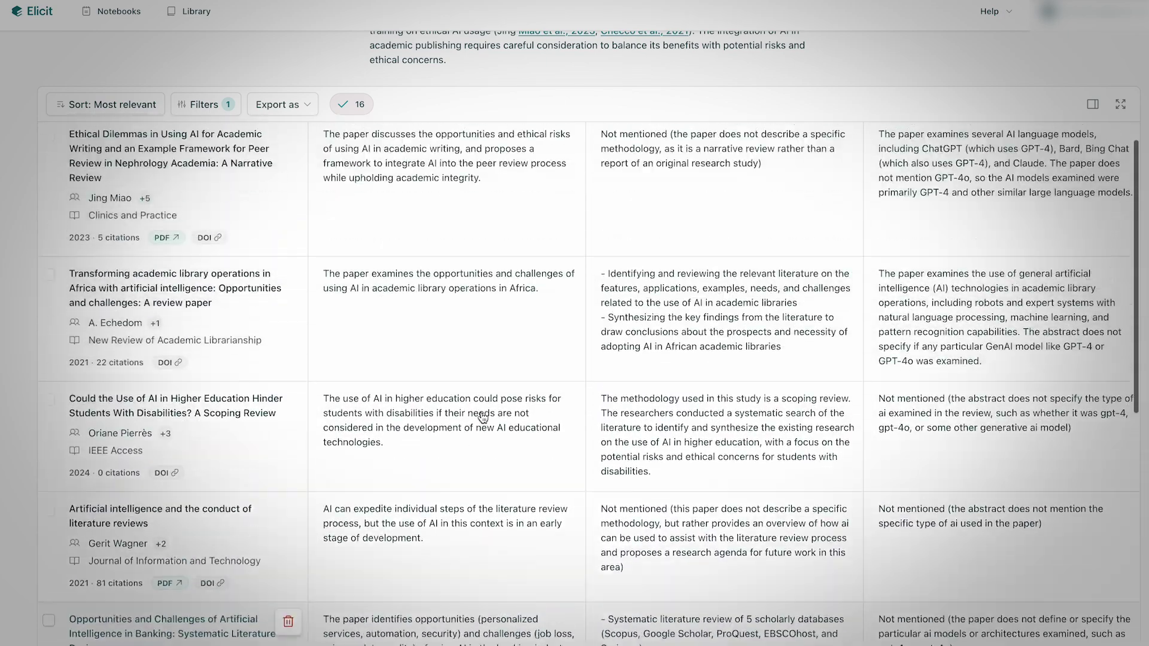
scroll(481, 411, up, 1)
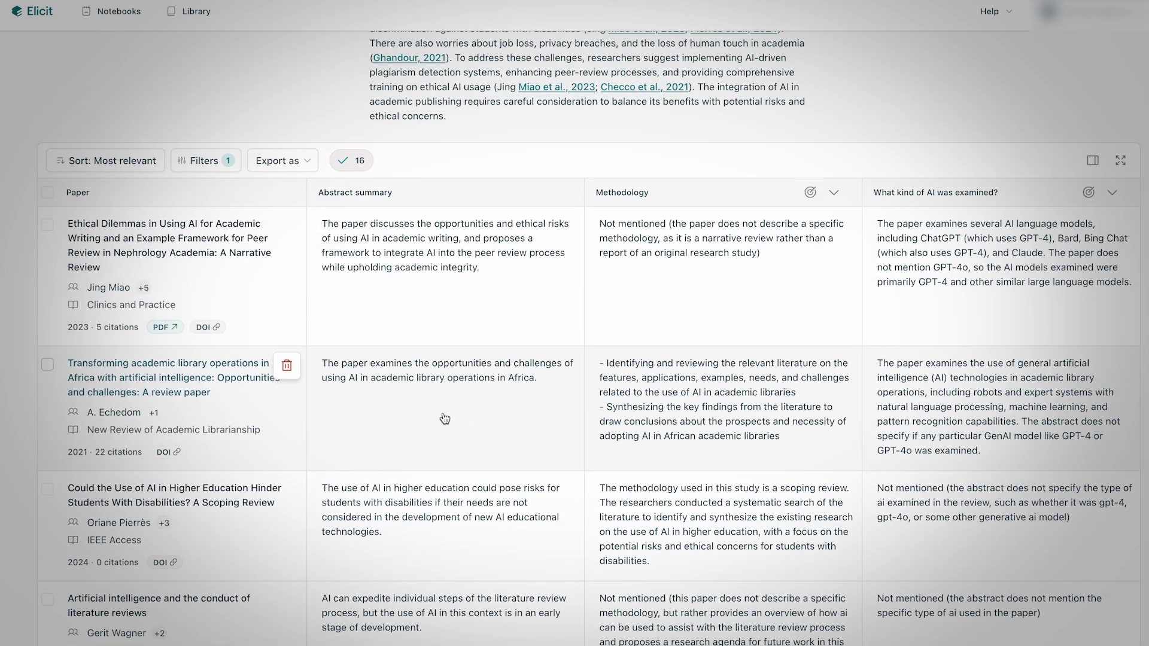
scroll(444, 418, down, 4)
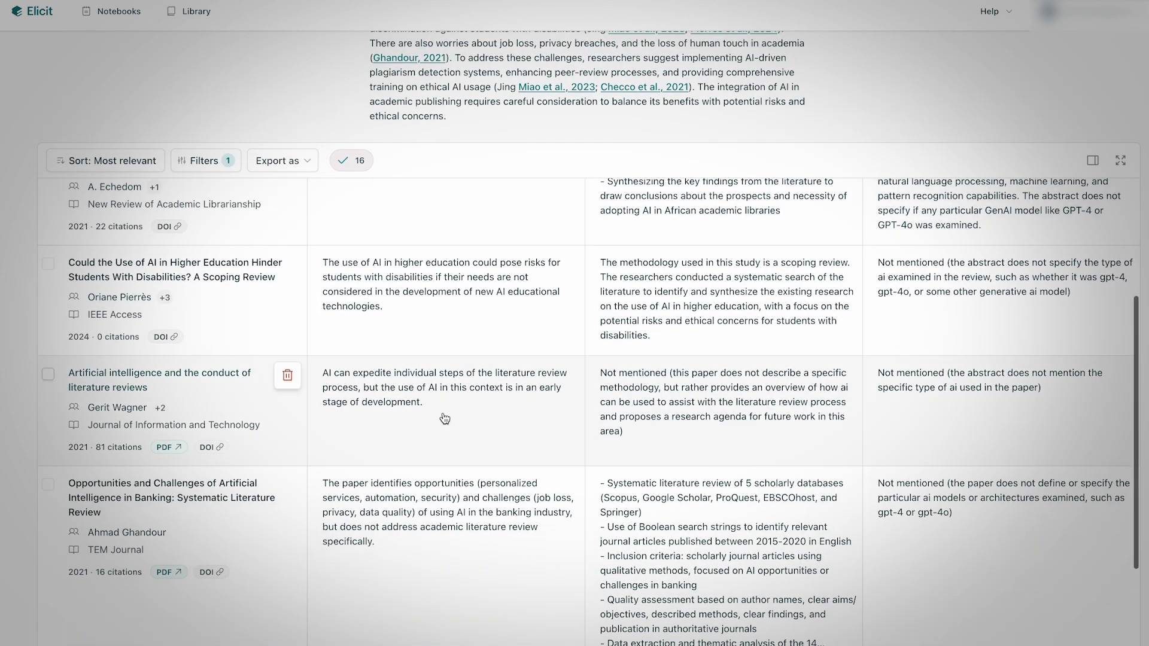
scroll(444, 418, down, 5)
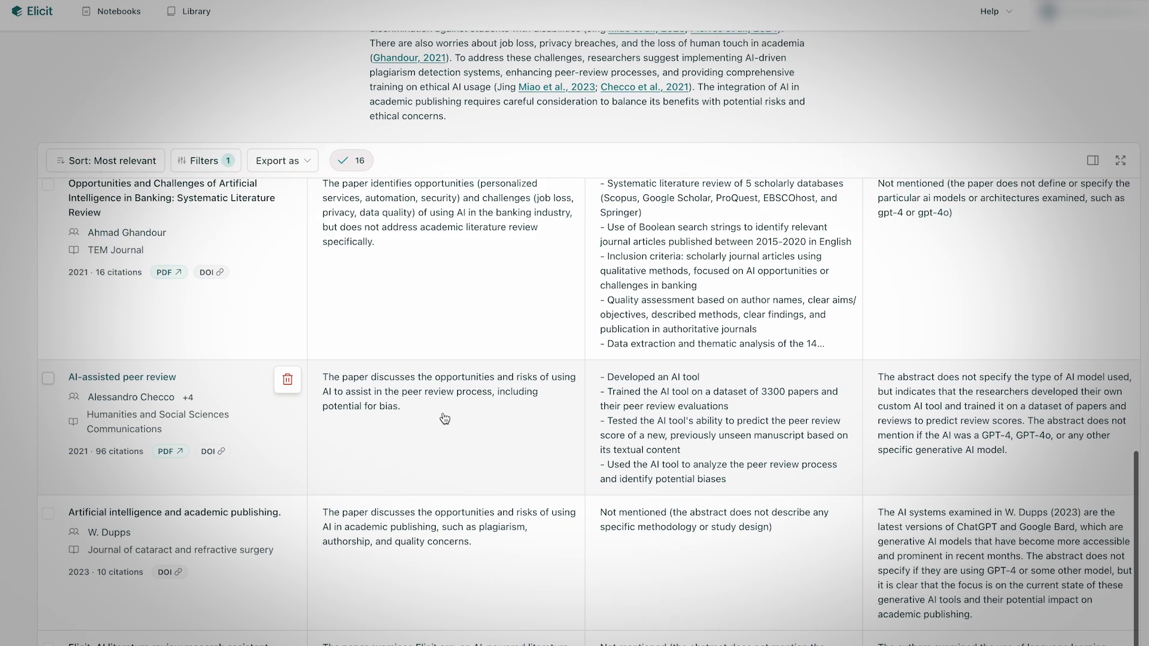
scroll(444, 418, down, 1)
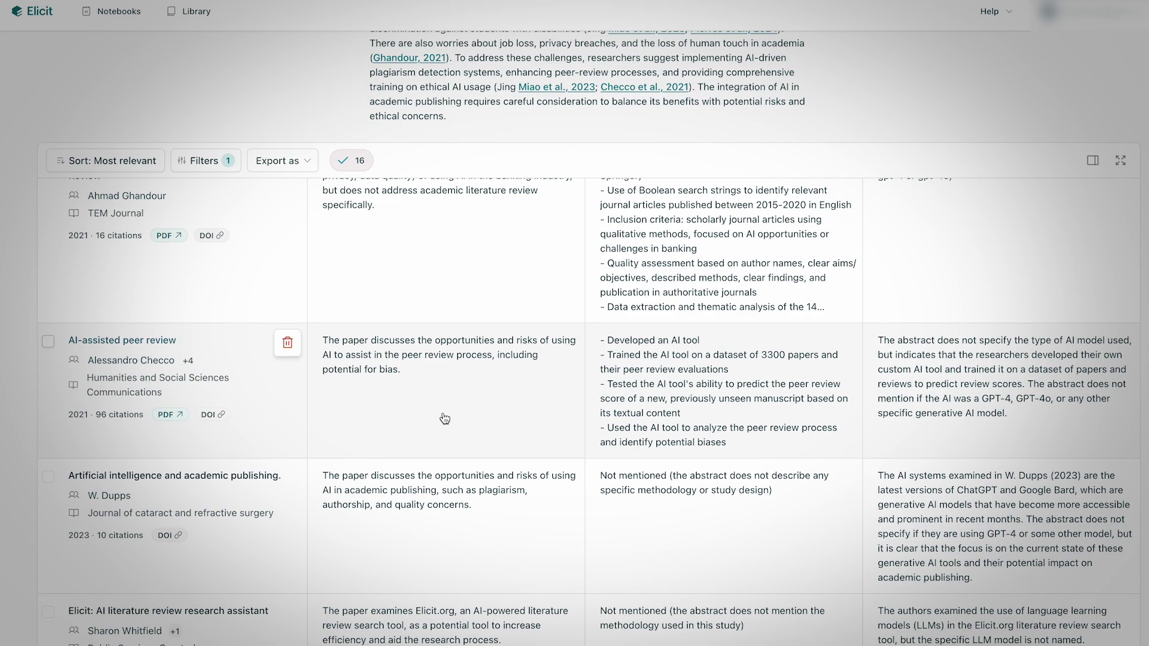
scroll(444, 418, up, 10)
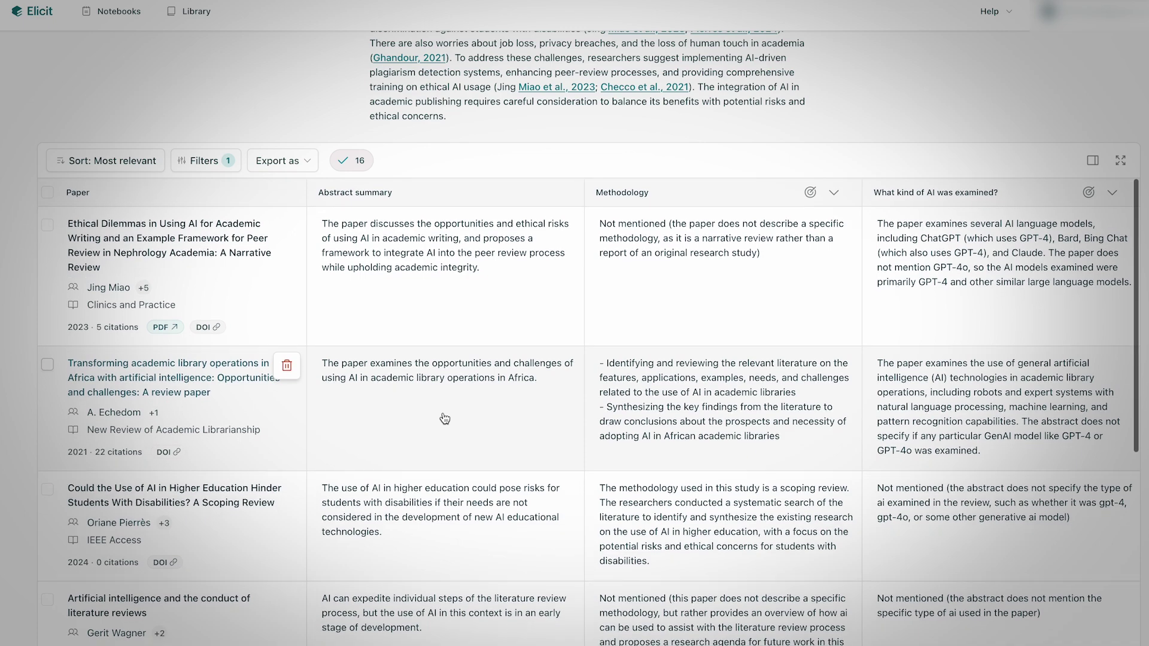
scroll(444, 448, up, 3)
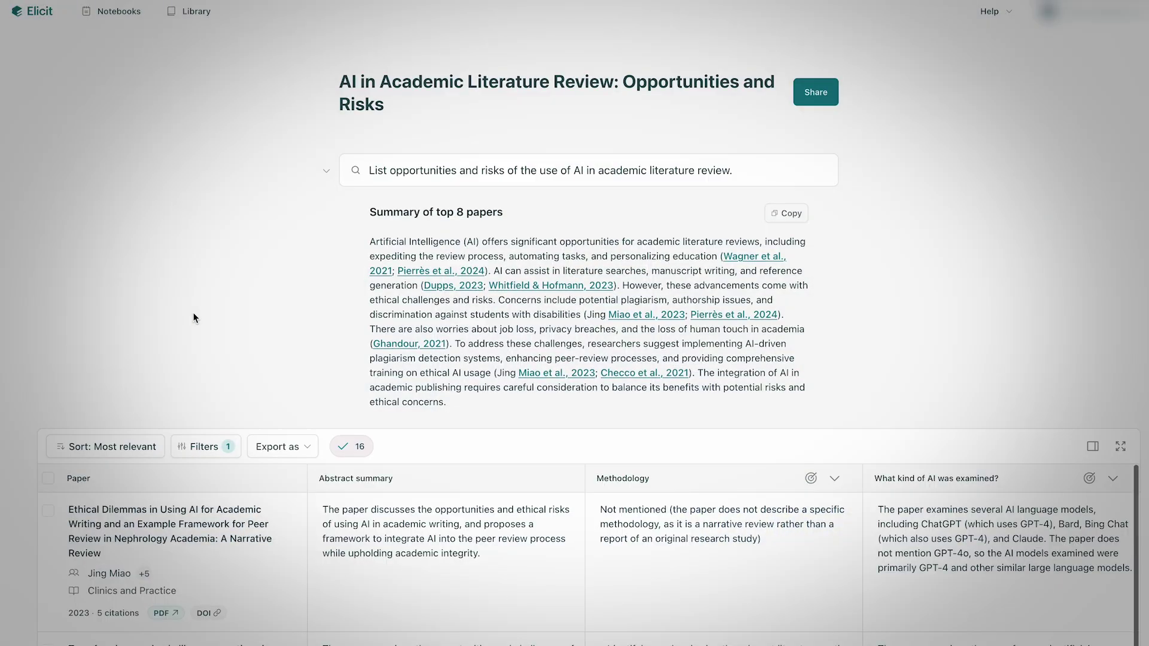
- Select all listed papers except "Could the Use of AI in Higher Education Hinder Students With Disabilities? A Scoping Review"
scroll(193, 312, down, 3)
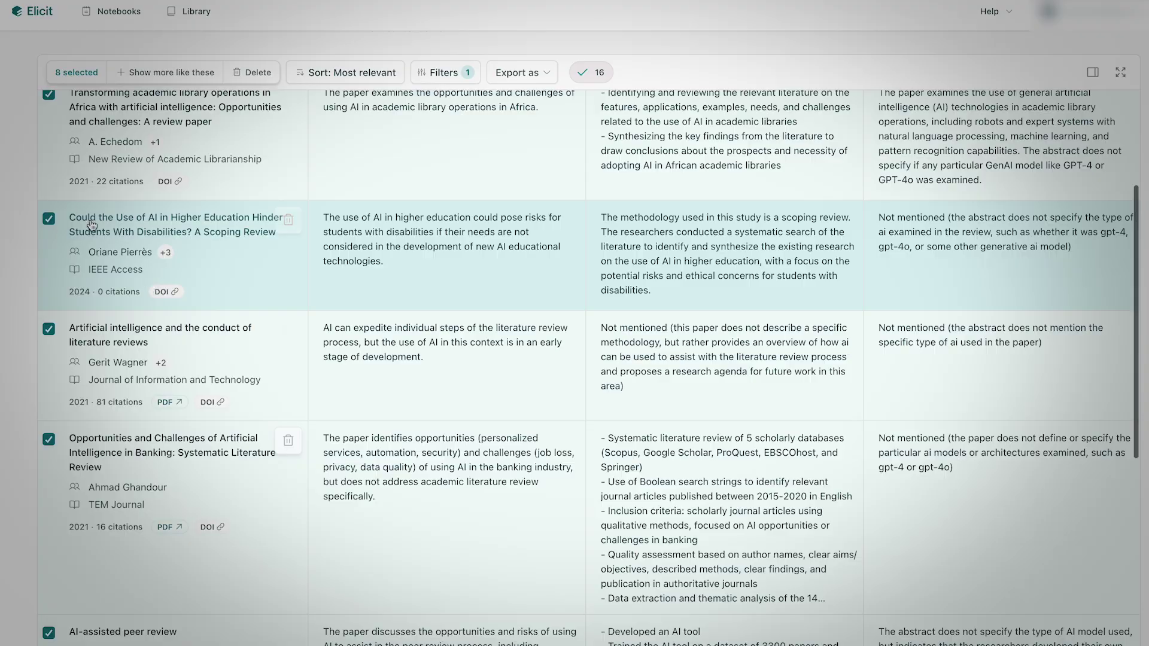
click(49, 219)
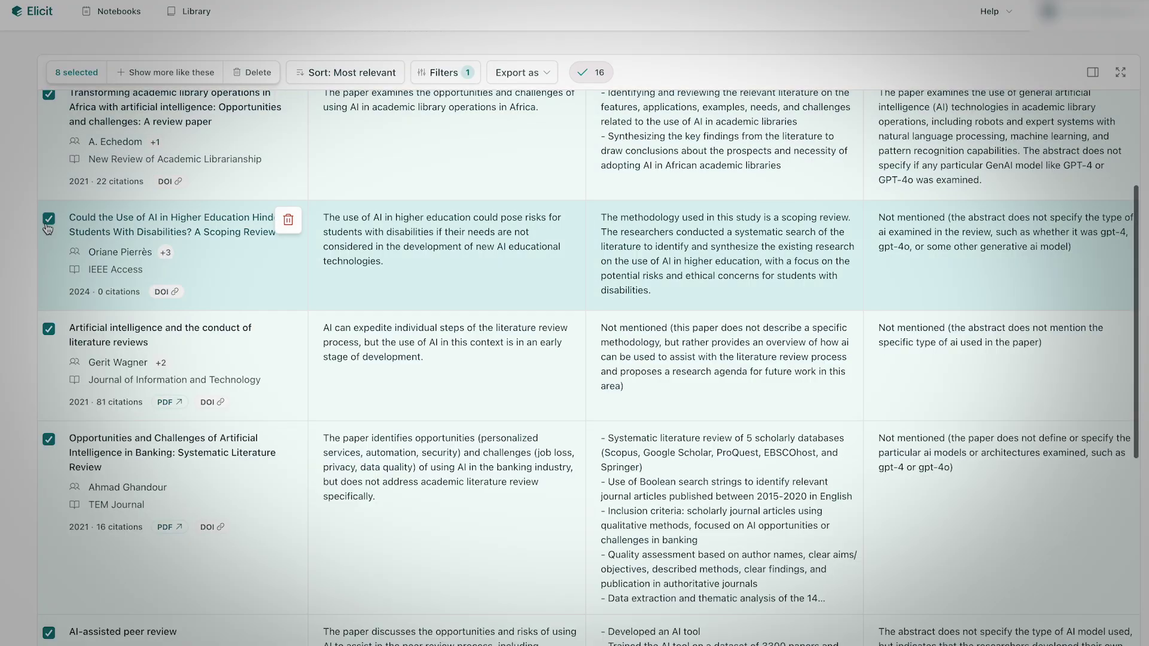
scroll(440, 318, down, 6)
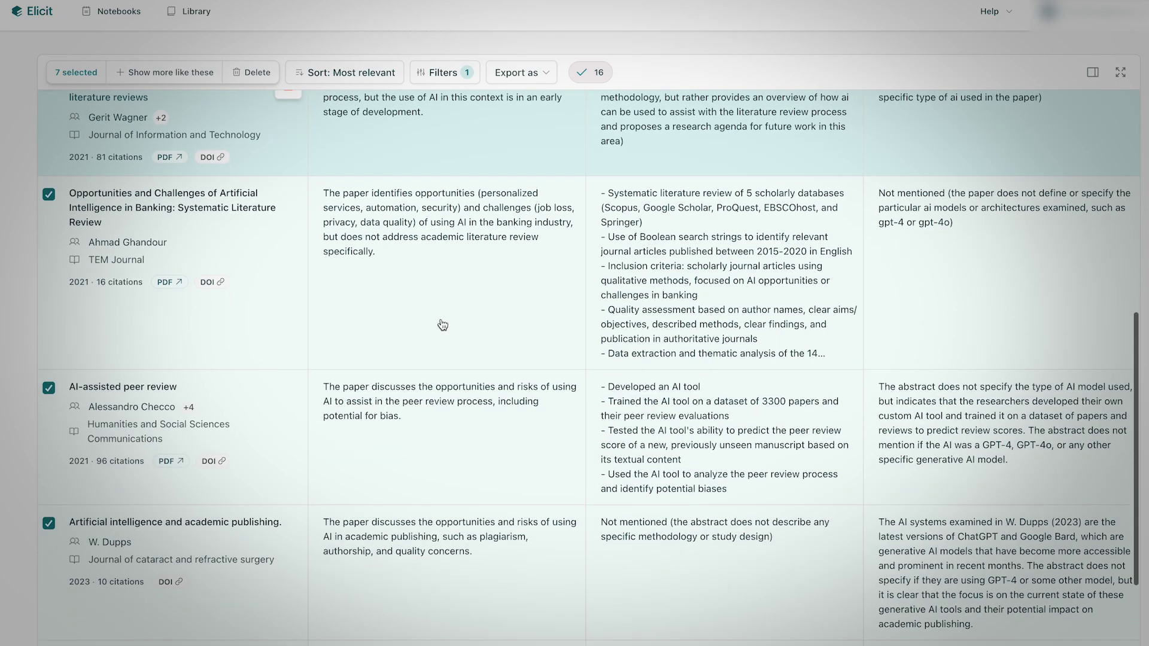
scroll(442, 325, up, 9)
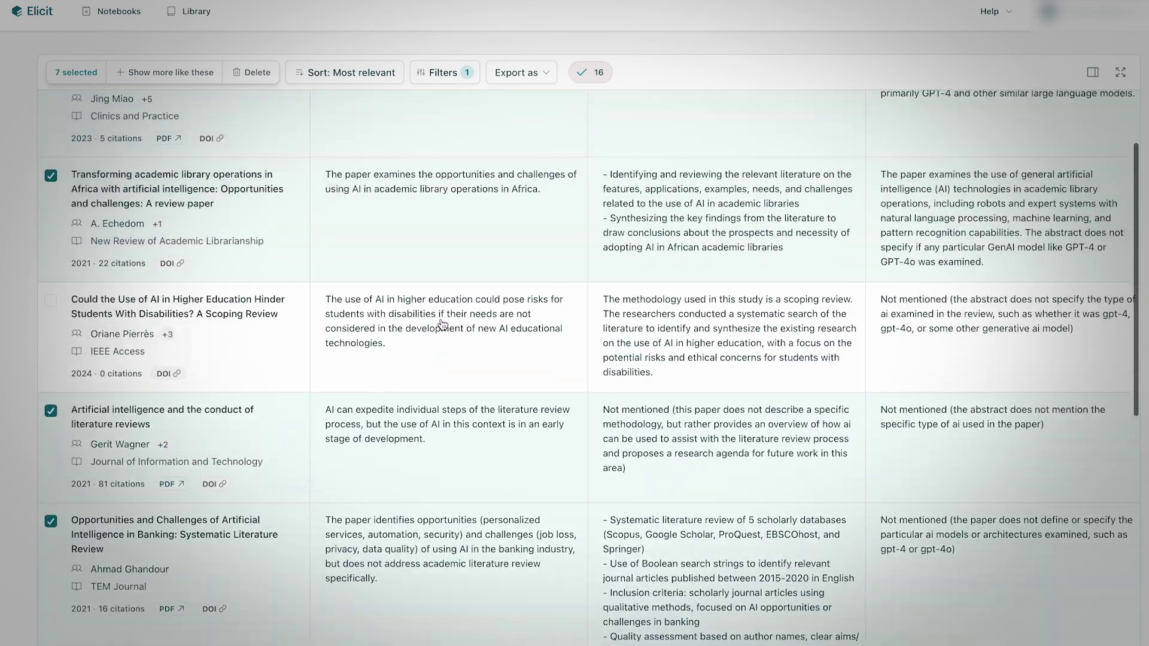
scroll(442, 325, down, 10)
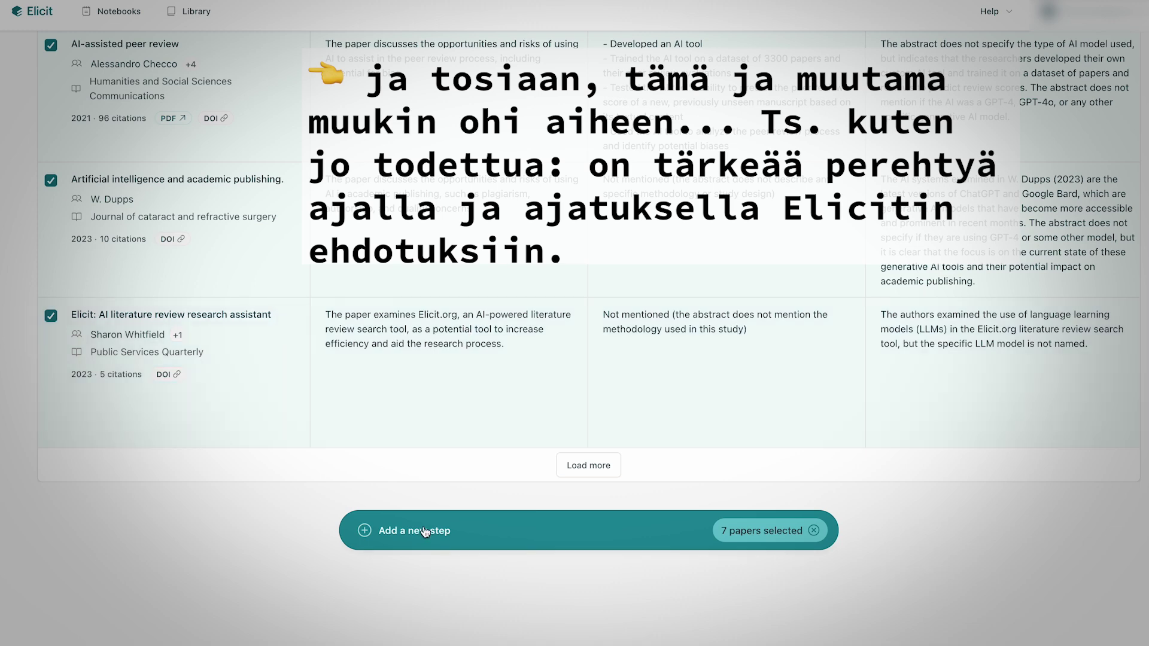
- Add a Chat with papers step for the selected papers and ask "What are the main risks of using AI in literature reviews?"
click(425, 532)
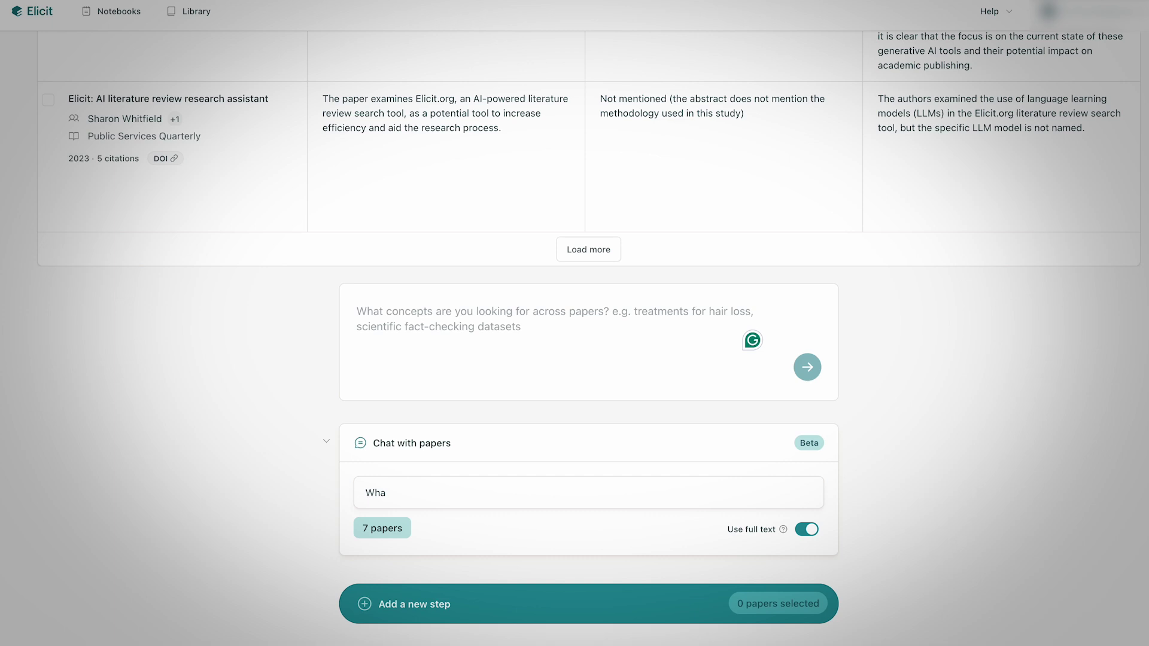
text(t are the main risks of using AI)
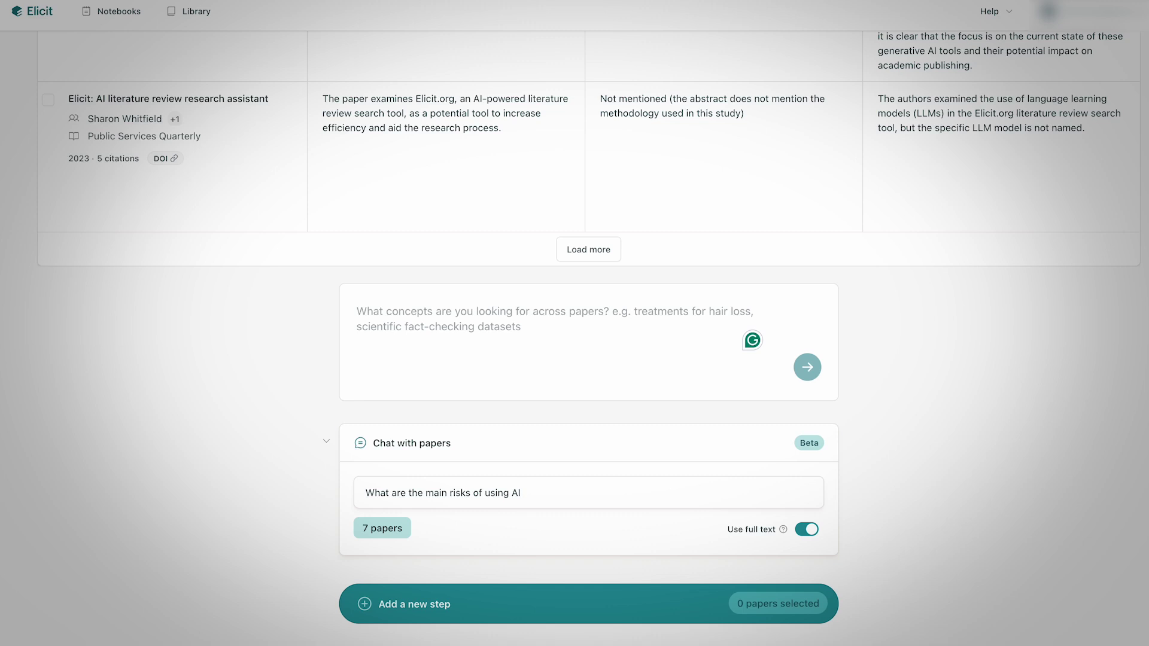
text( in literature revies)
key(BackSpace)
text(ws?)
key(Return)
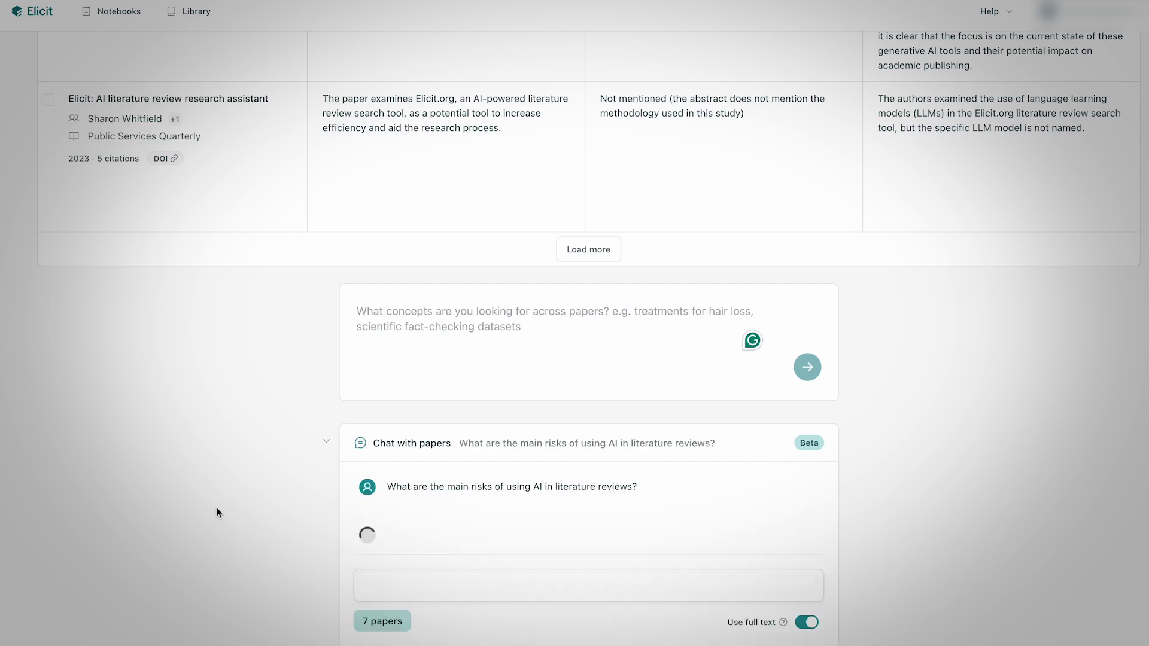
- Read the chat's answer on the main risks of using AI in literature reviews, from plagiarism through ethical considerations
scroll(217, 513, down, 2)
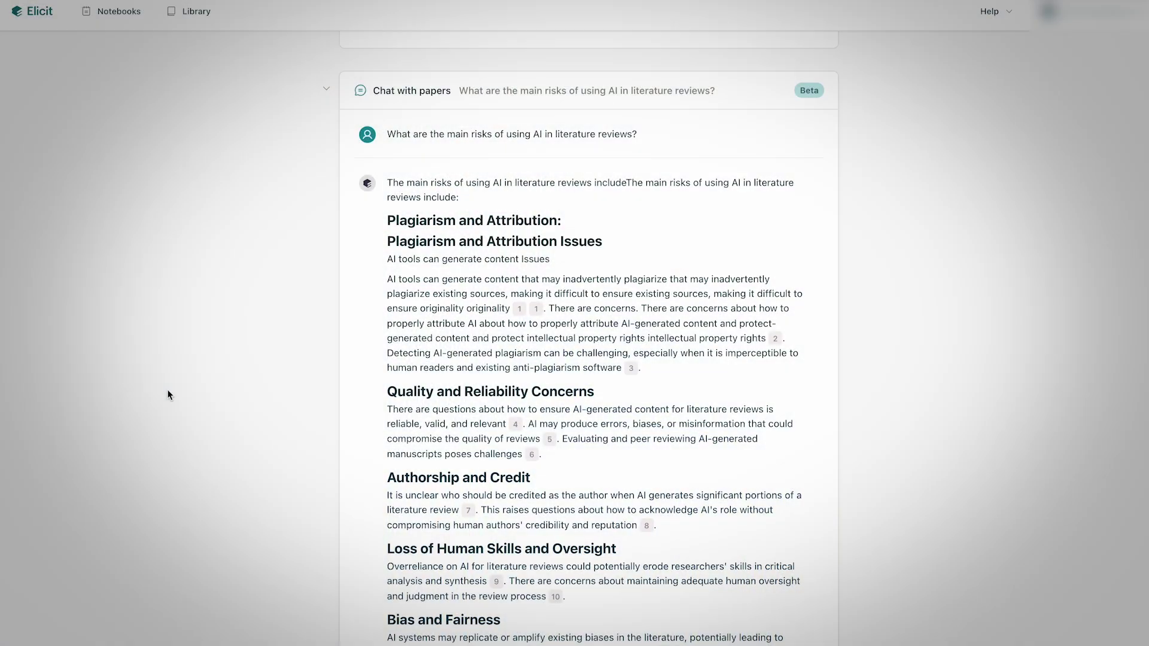
scroll(168, 395, down, 3)
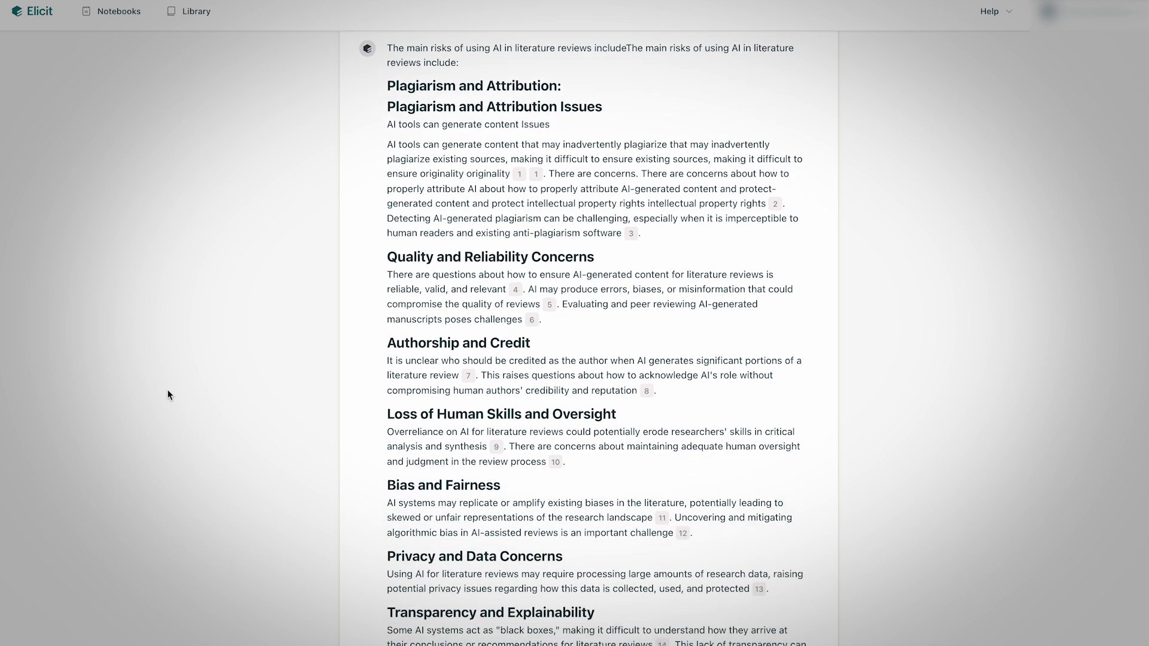
scroll(167, 395, up, 2)
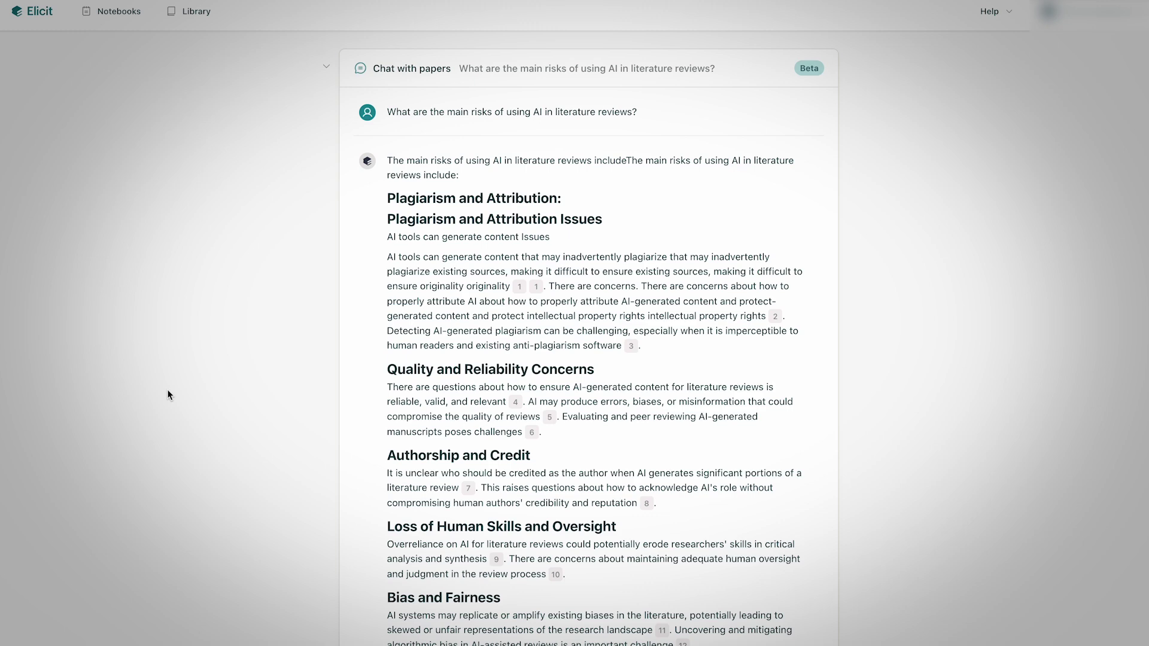
scroll(167, 392, down, 2)
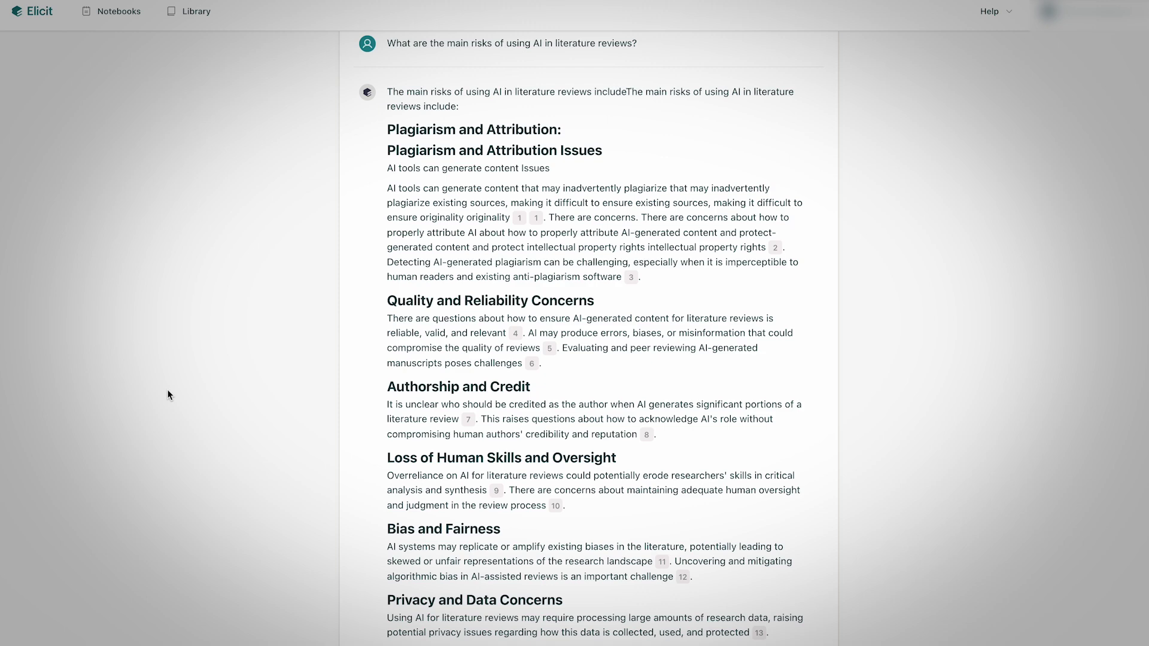
scroll(167, 395, down, 1)
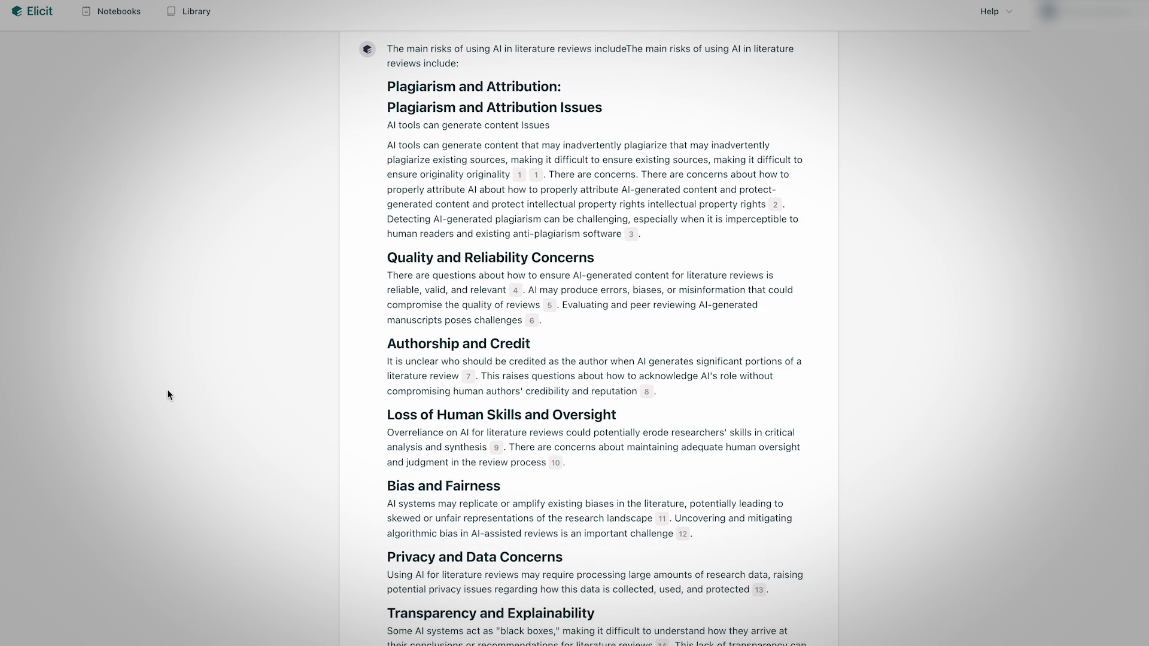
scroll(168, 395, down, 1)
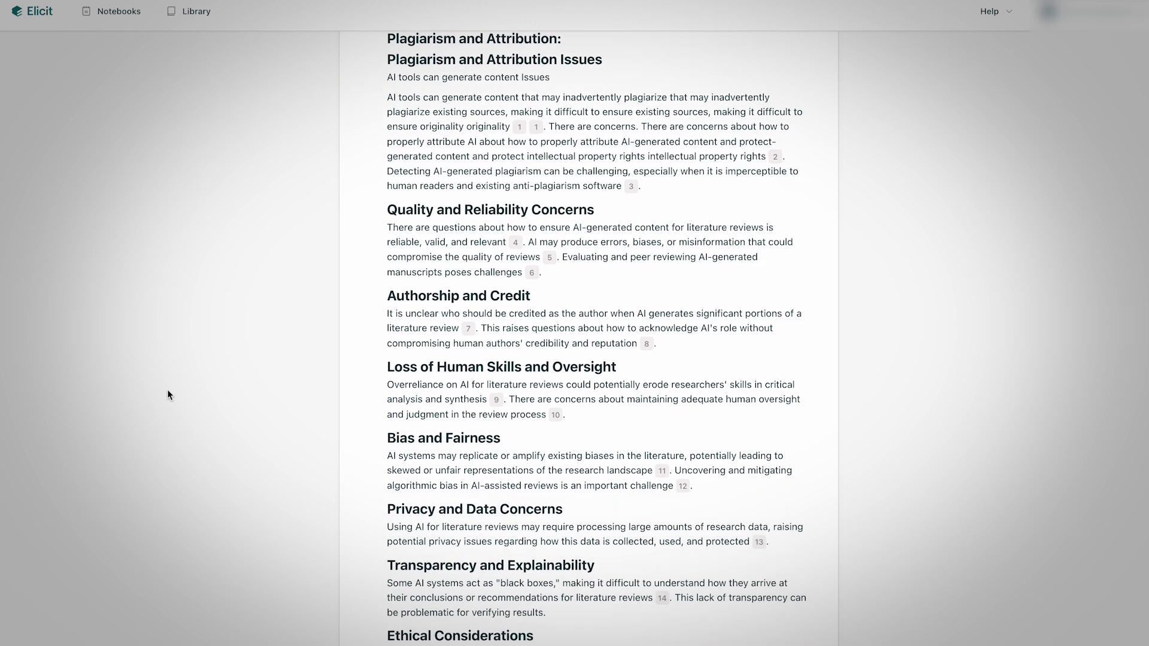
scroll(168, 395, down, 2)
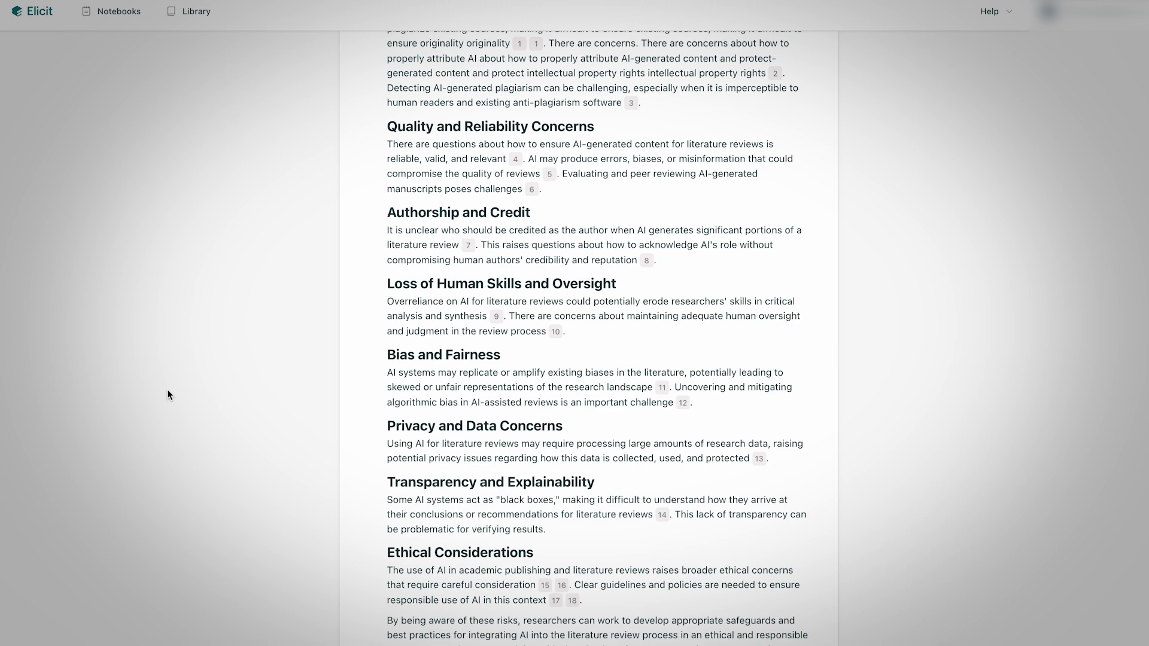
scroll(167, 394, down, 1)
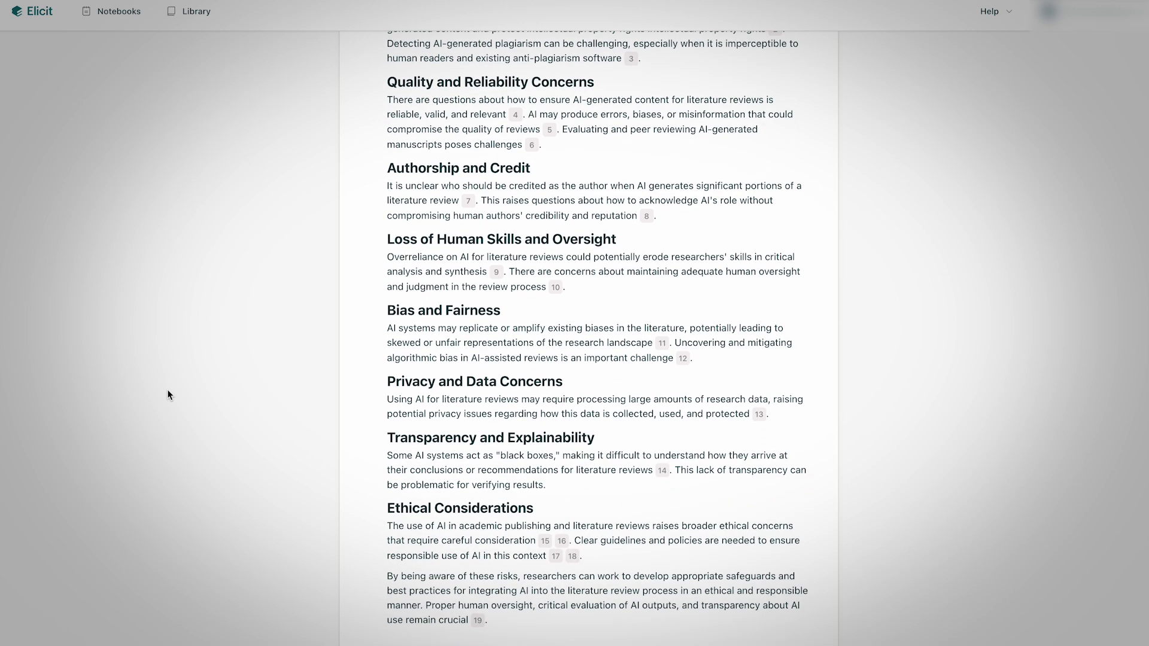
scroll(167, 395, down, 1)
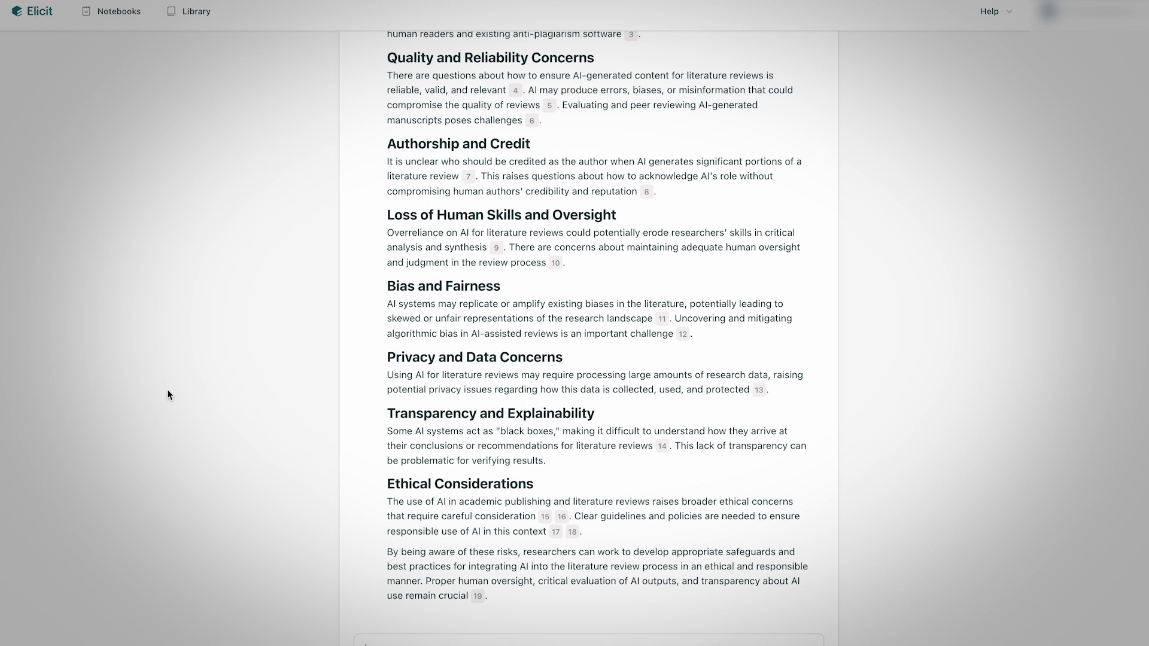
scroll(168, 395, down, 1)
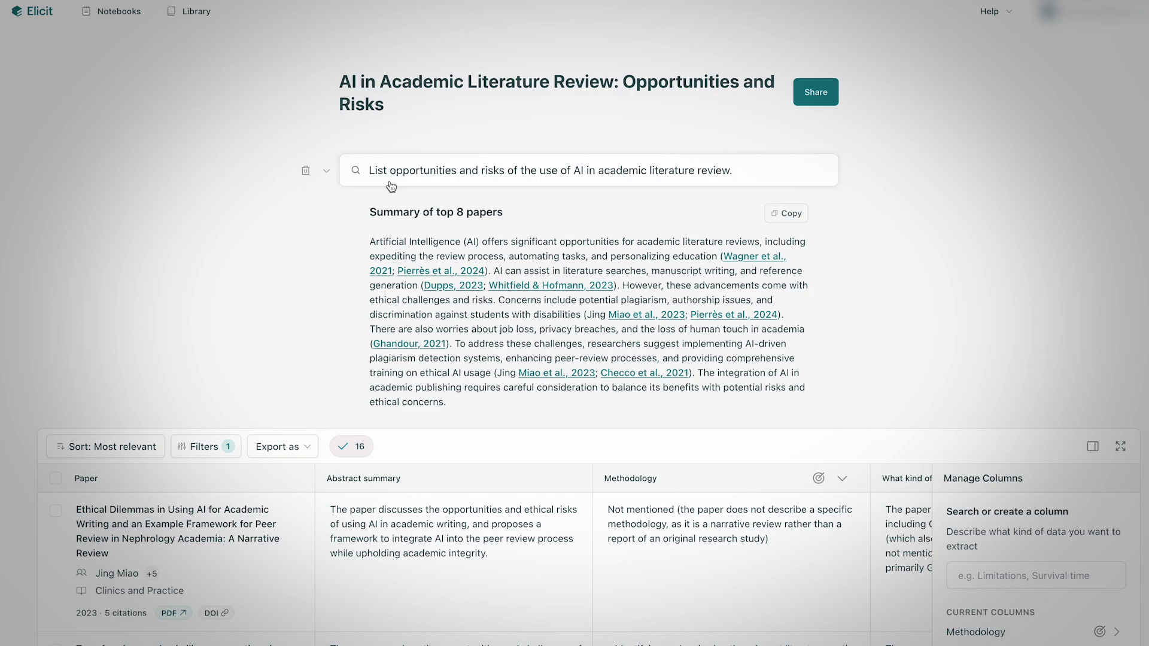
- Reselect every paper in the original results table, leaving out "Could the Use of AI in Higher Education Hinder Students With Disabilities? A Scoping Review"
scroll(784, 211, down, 20)
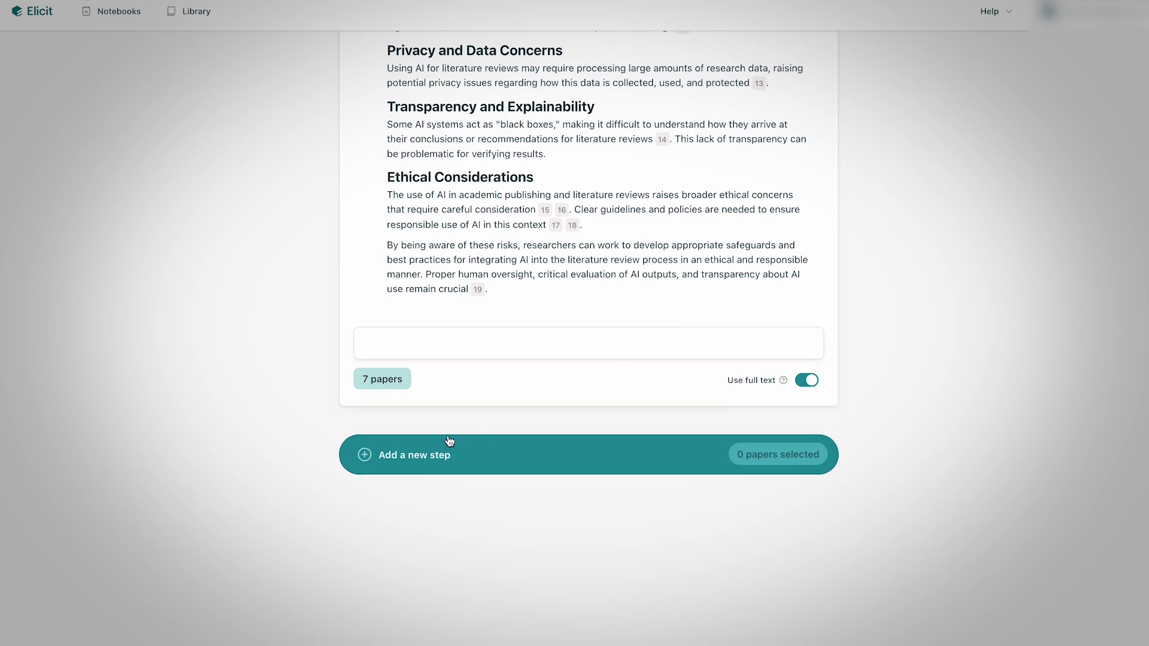
click(405, 466)
scroll(191, 451, up, 20)
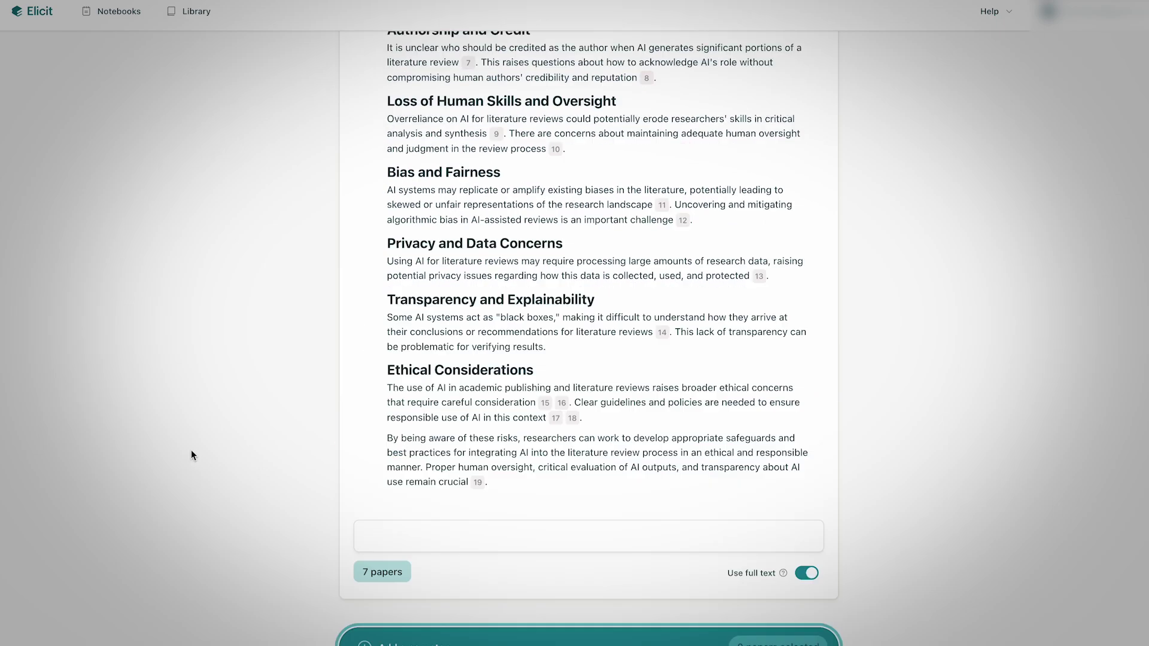
scroll(23, 317, down, 3)
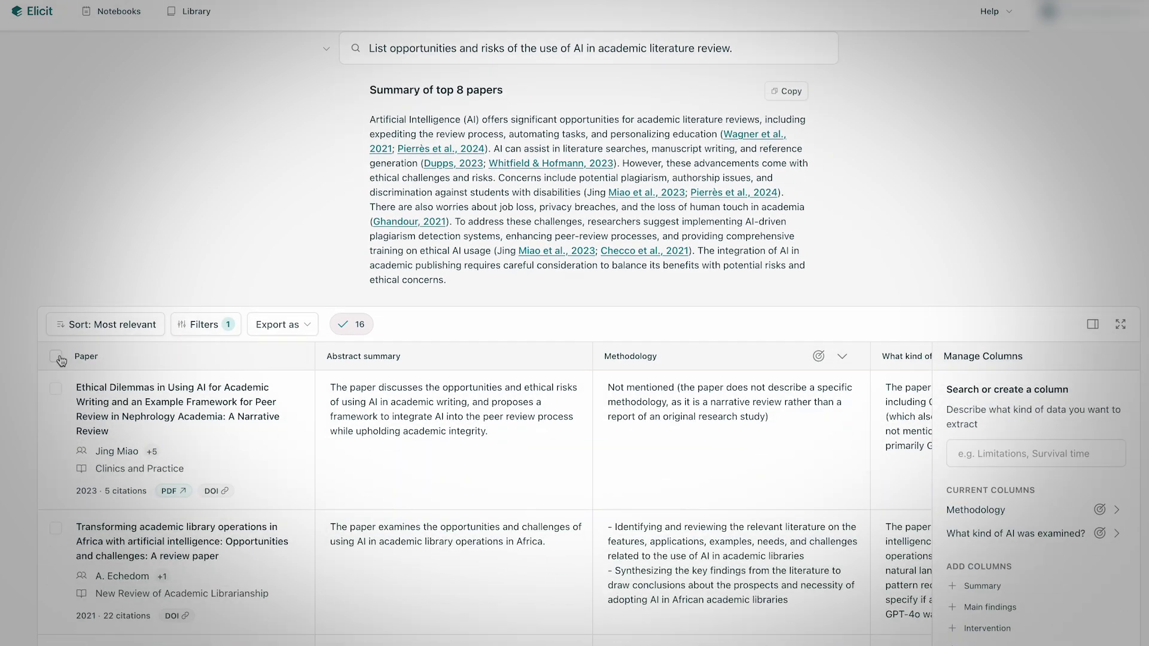
click(56, 357)
scroll(61, 361, down, 7)
scroll(60, 361, up, 1)
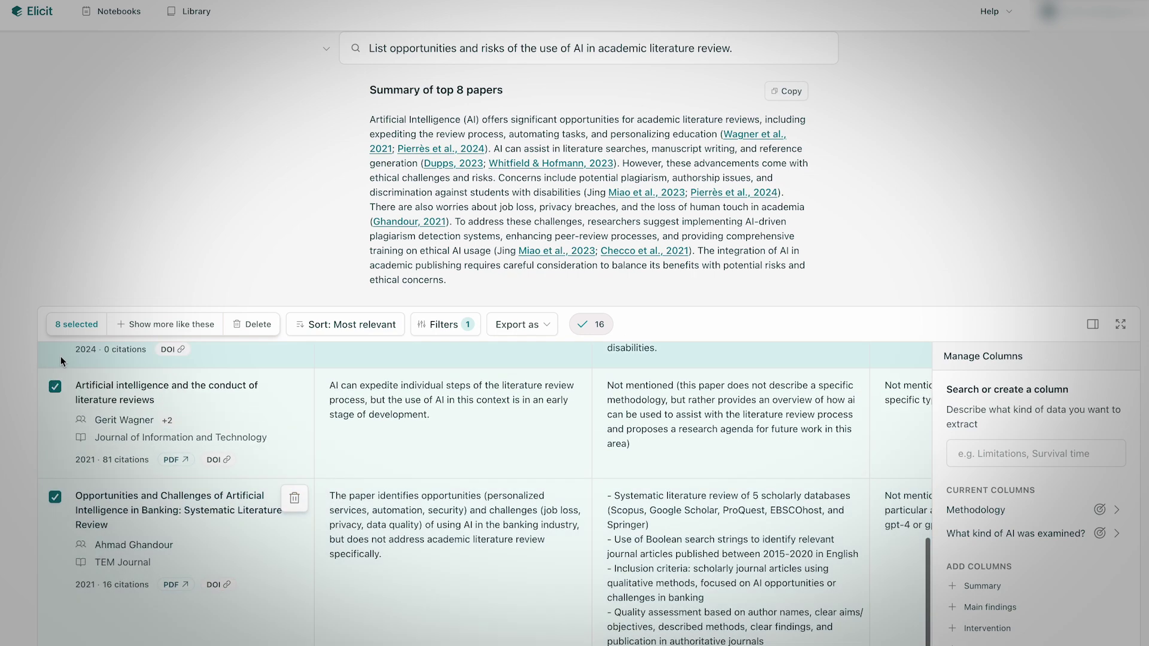
scroll(59, 356, down, 4)
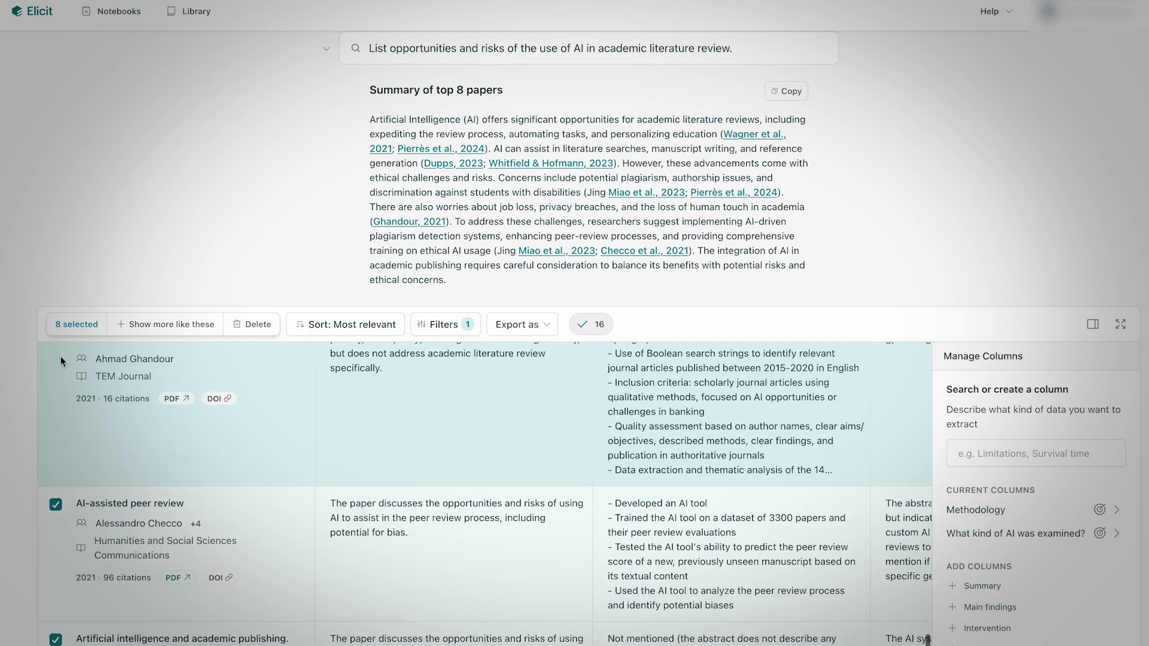
scroll(60, 357, up, 6)
scroll(59, 357, up, 3)
scroll(56, 372, down, 2)
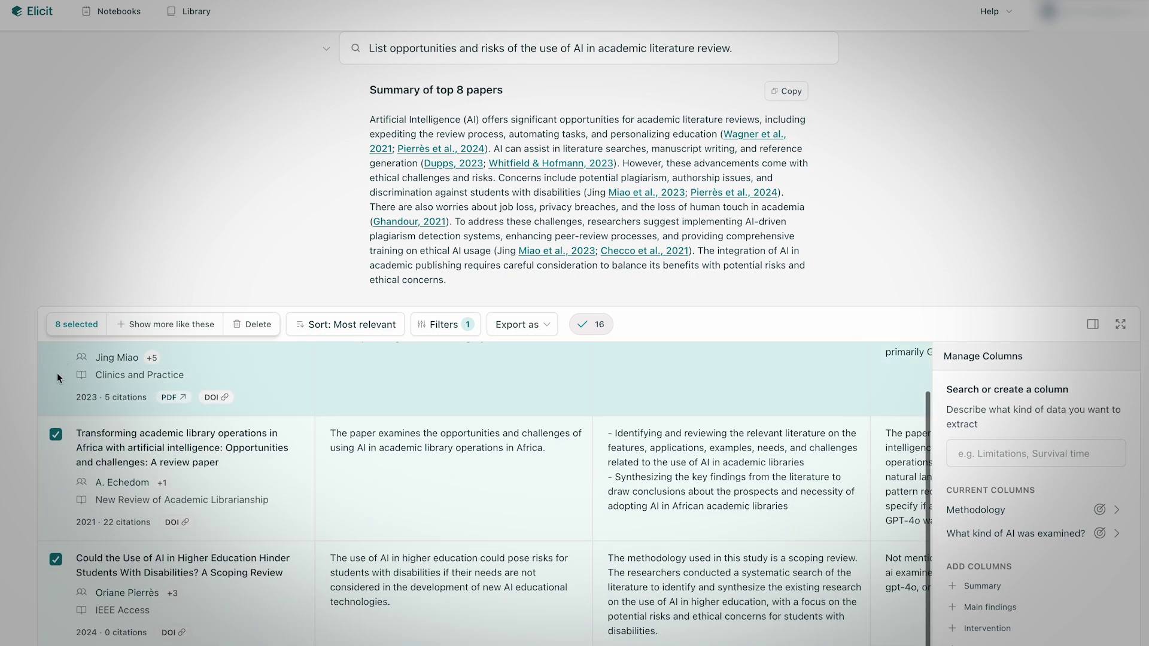
click(55, 558)
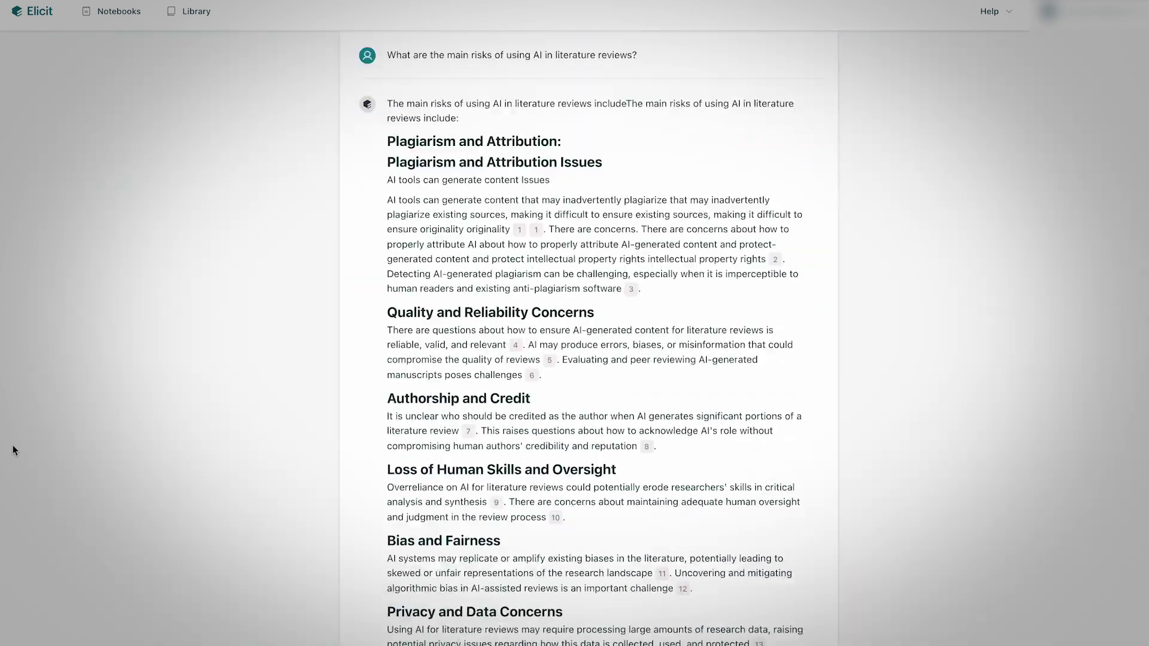
- Add a new step below the chat that creates a new table from the selected papers
scroll(12, 445, down, 8)
scroll(13, 445, down, 1)
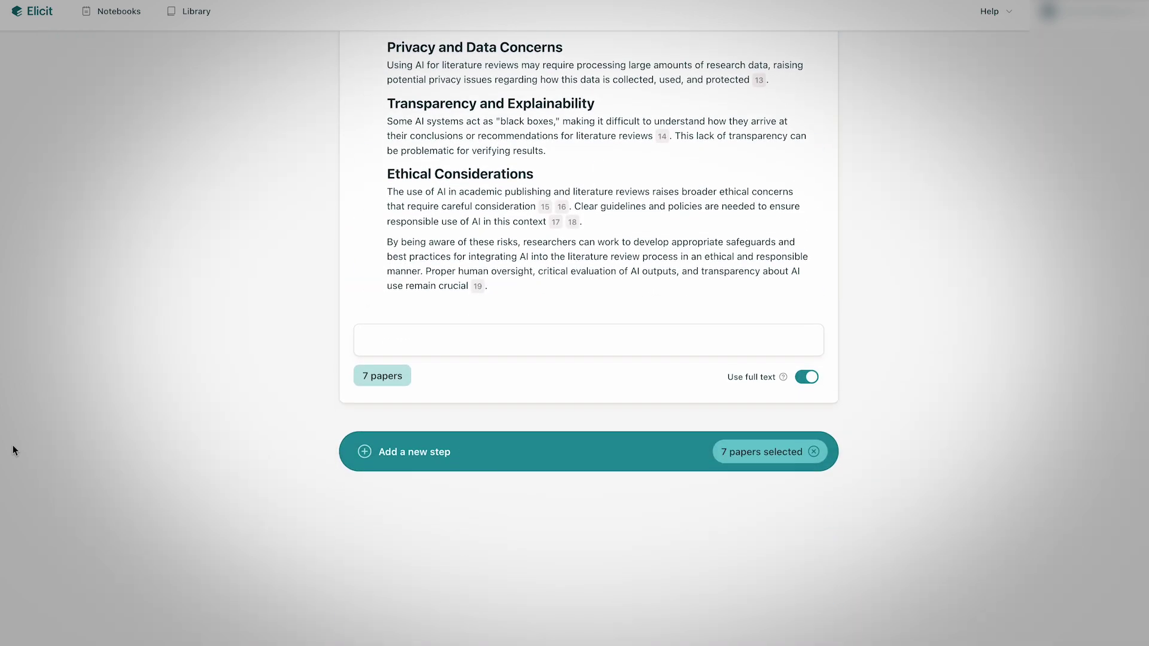
click(573, 456)
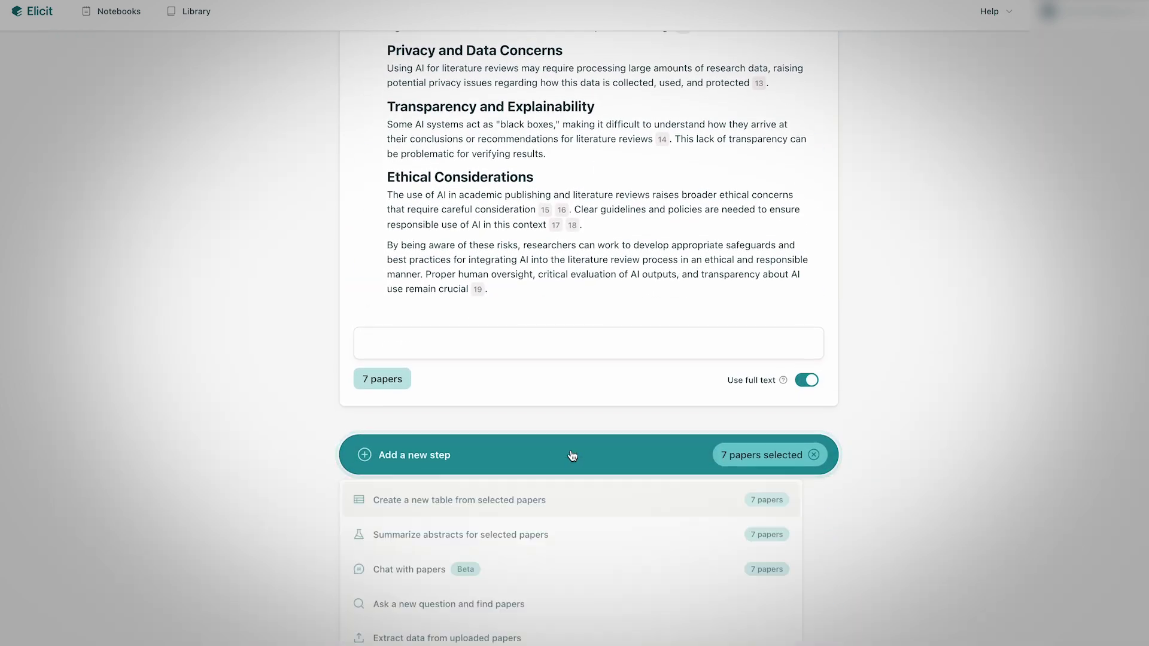
click(491, 505)
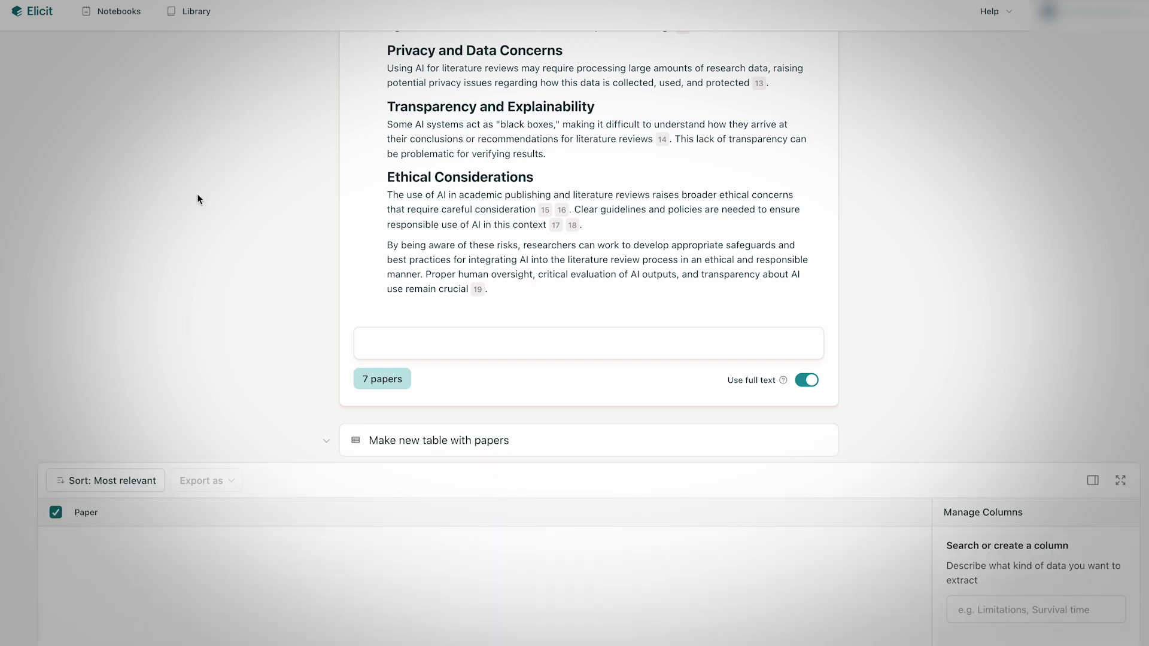
- Add the Summary and Main findings columns to the new table of papers
scroll(198, 199, down, 1)
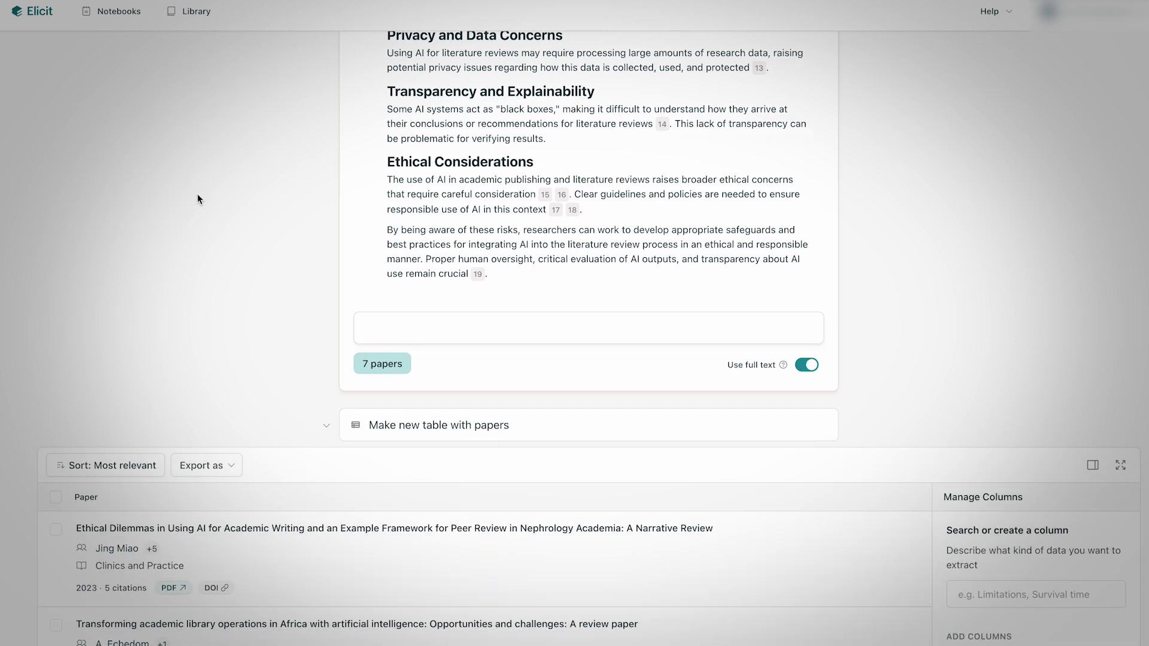
scroll(197, 195, down, 5)
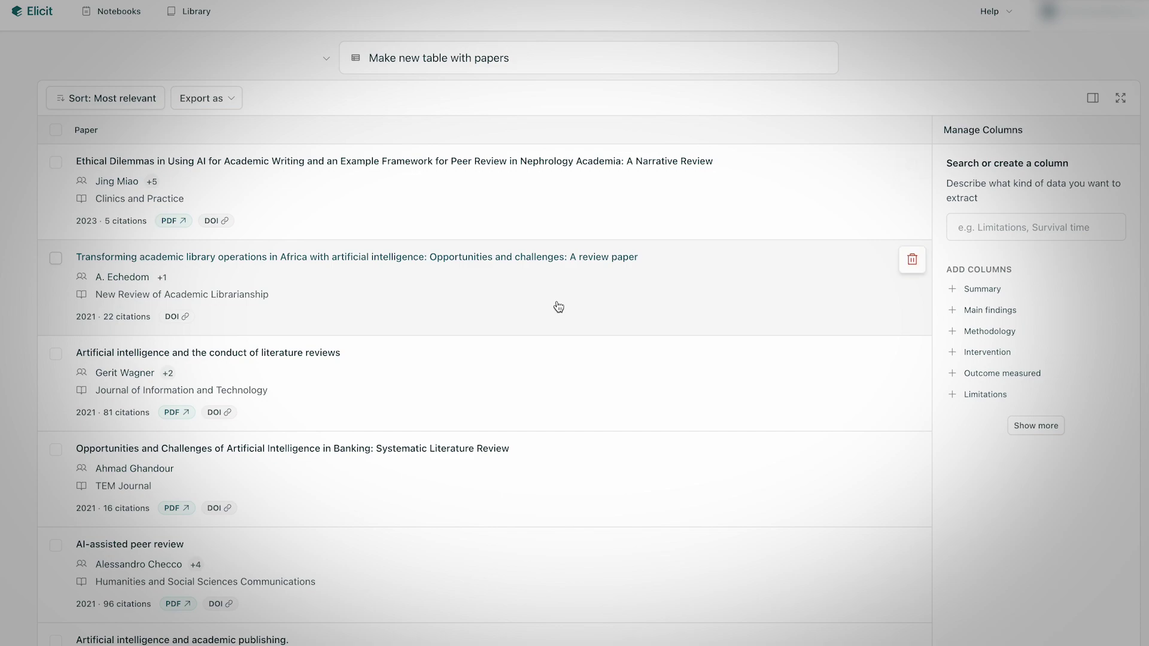
scroll(558, 307, down, 6)
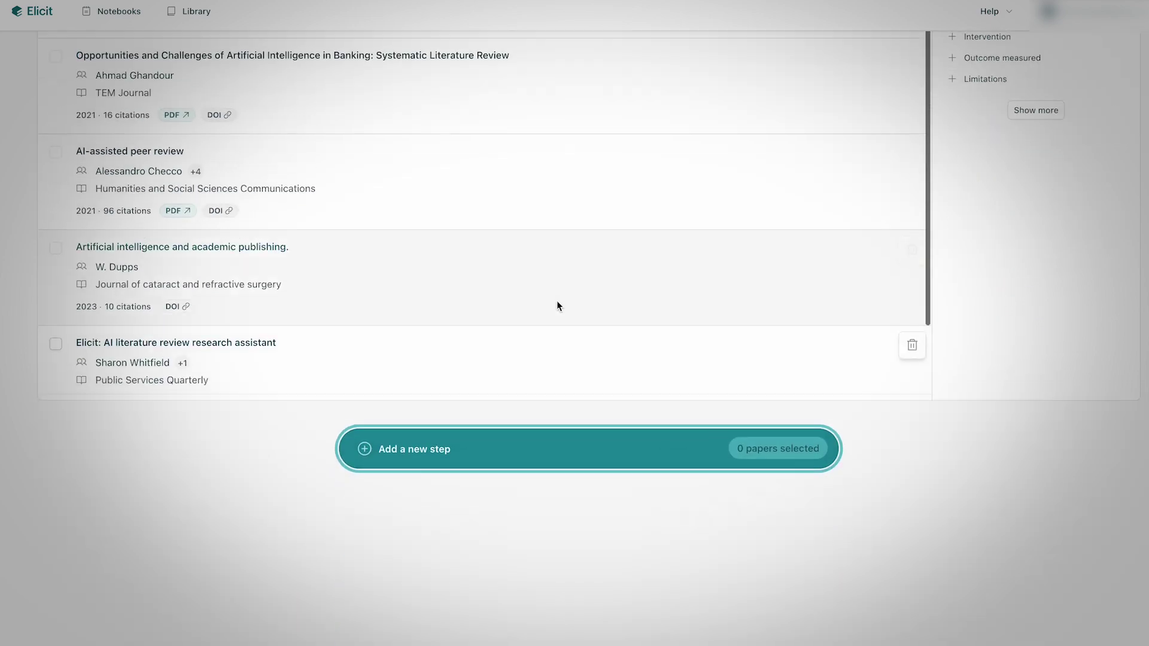
scroll(556, 305, up, 9)
scroll(558, 306, down, 6)
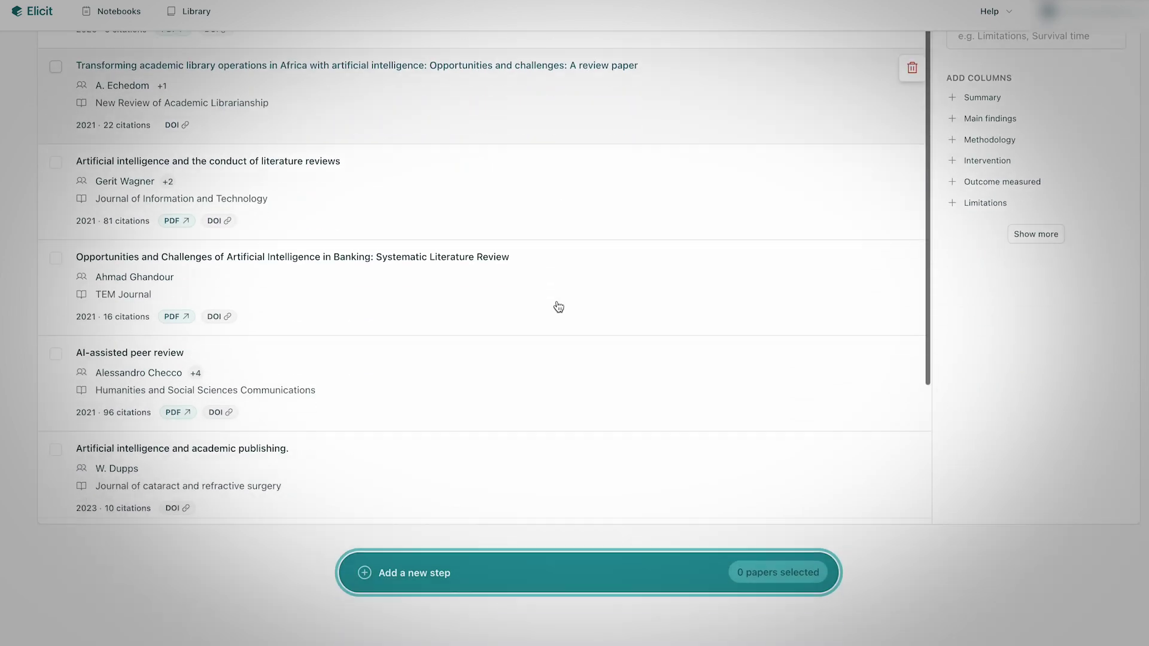
scroll(558, 307, up, 3)
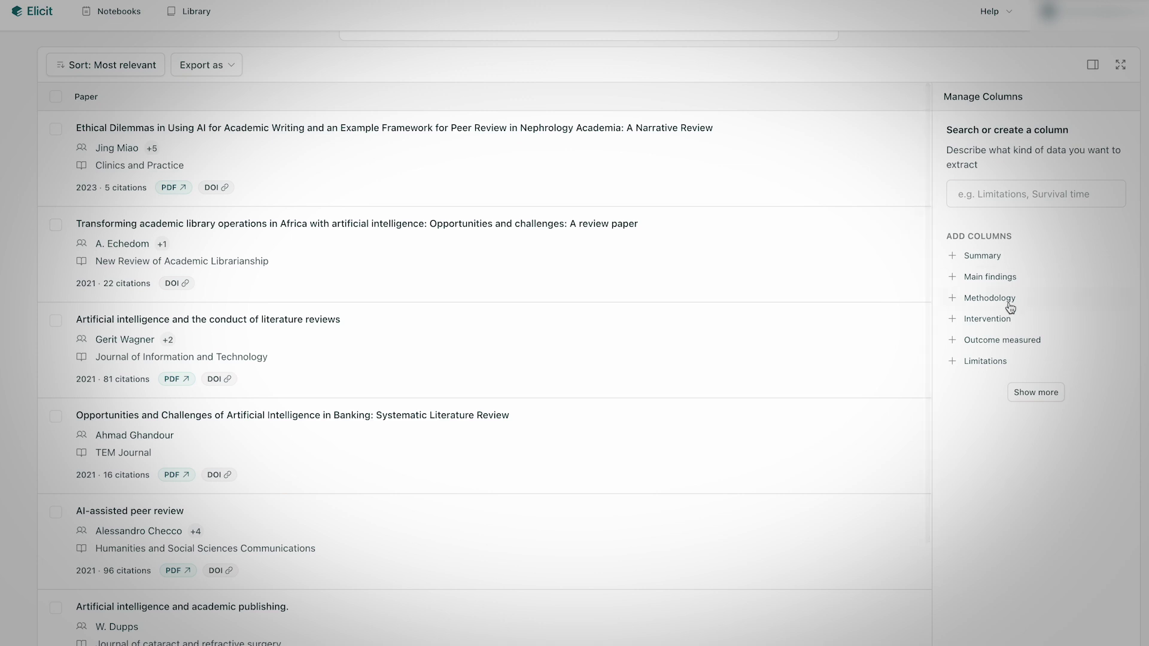
click(953, 261)
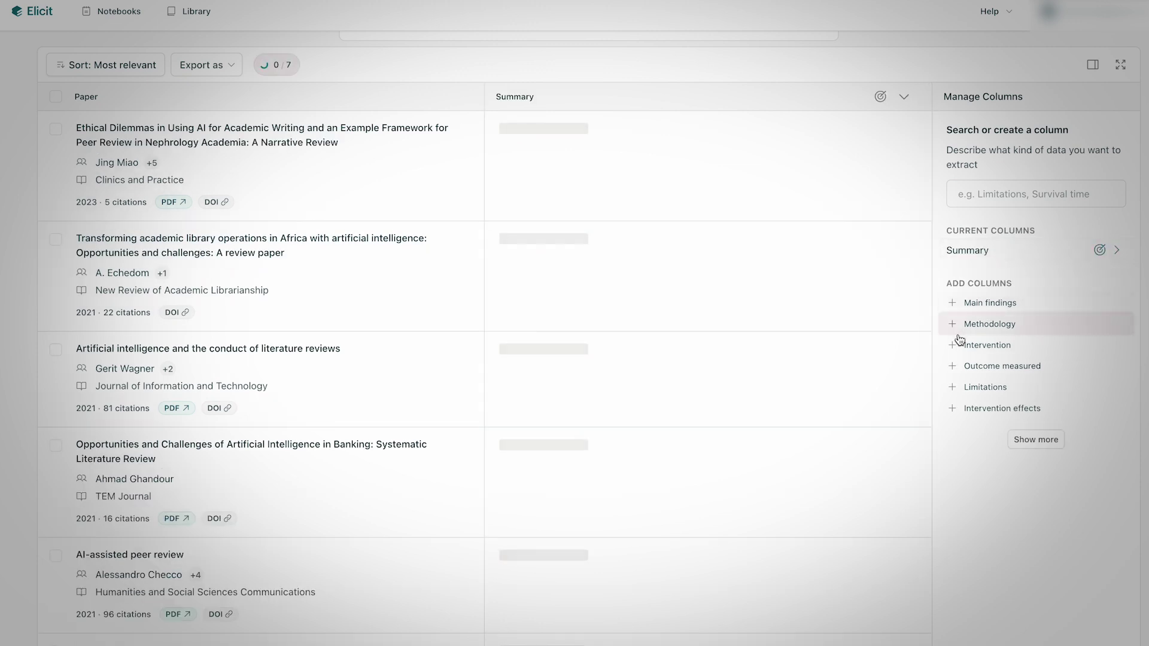
click(952, 305)
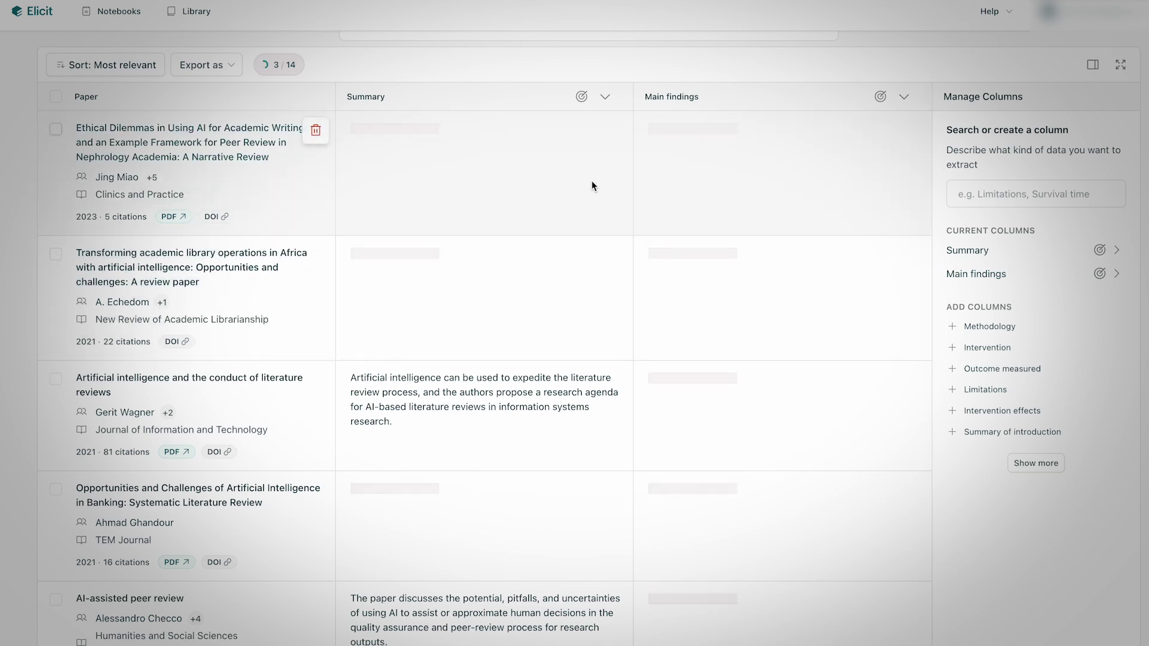
- Select all papers in the new table and add a step that summarizes their abstracts
scroll(591, 180, down, 3)
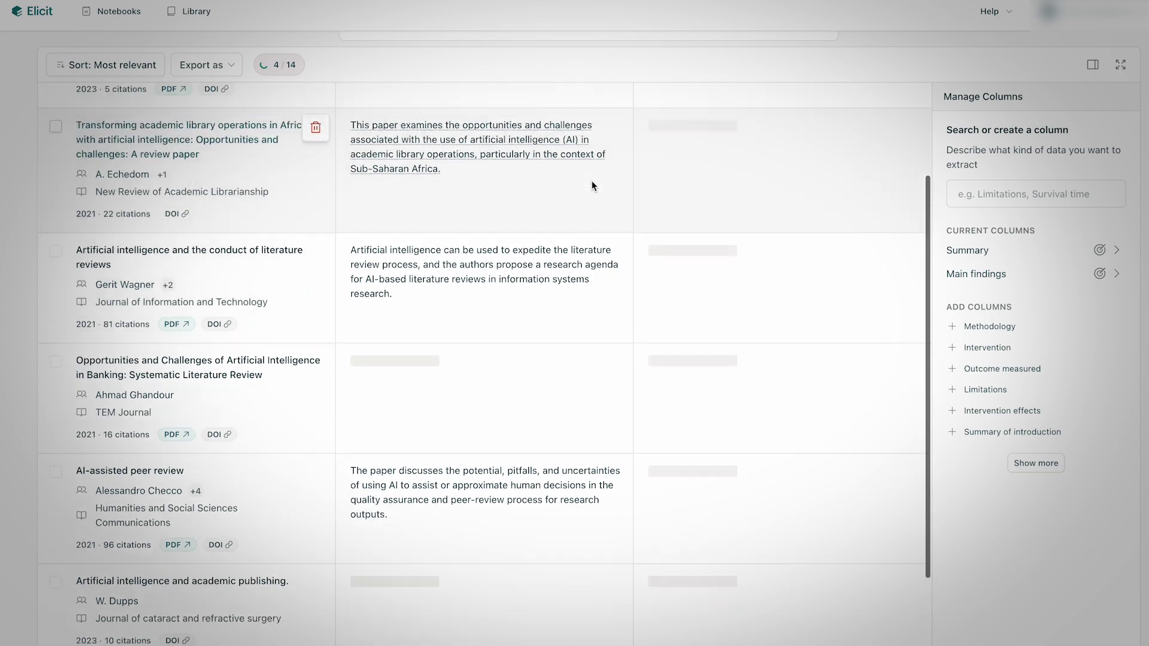
scroll(591, 181, up, 4)
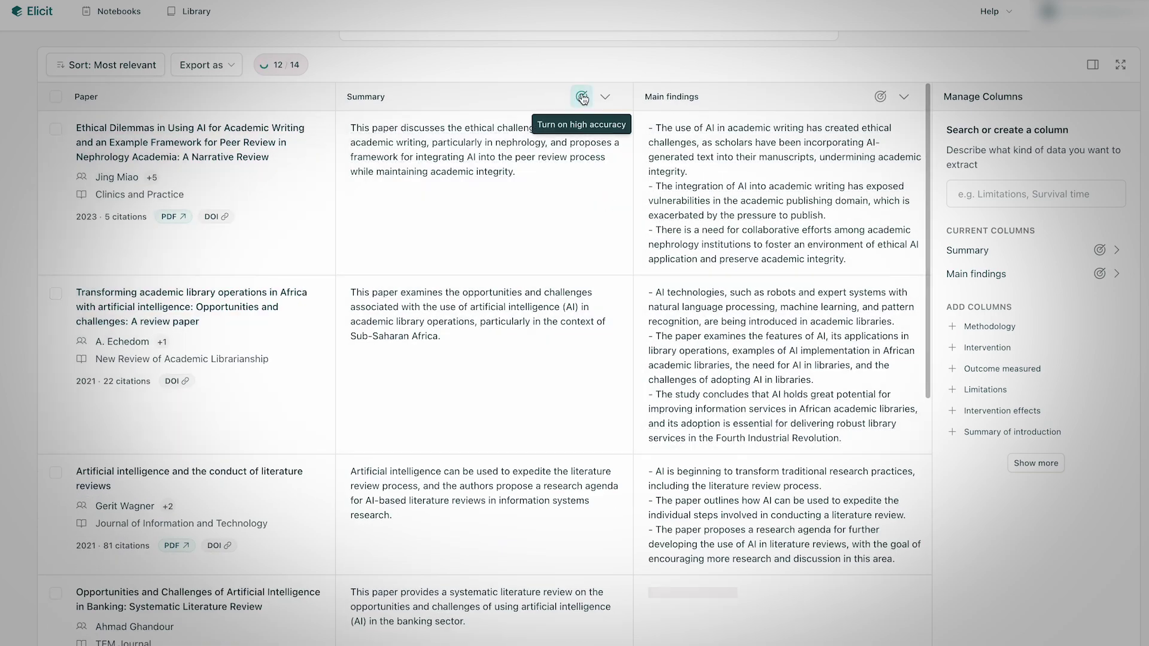
scroll(628, 264, down, 8)
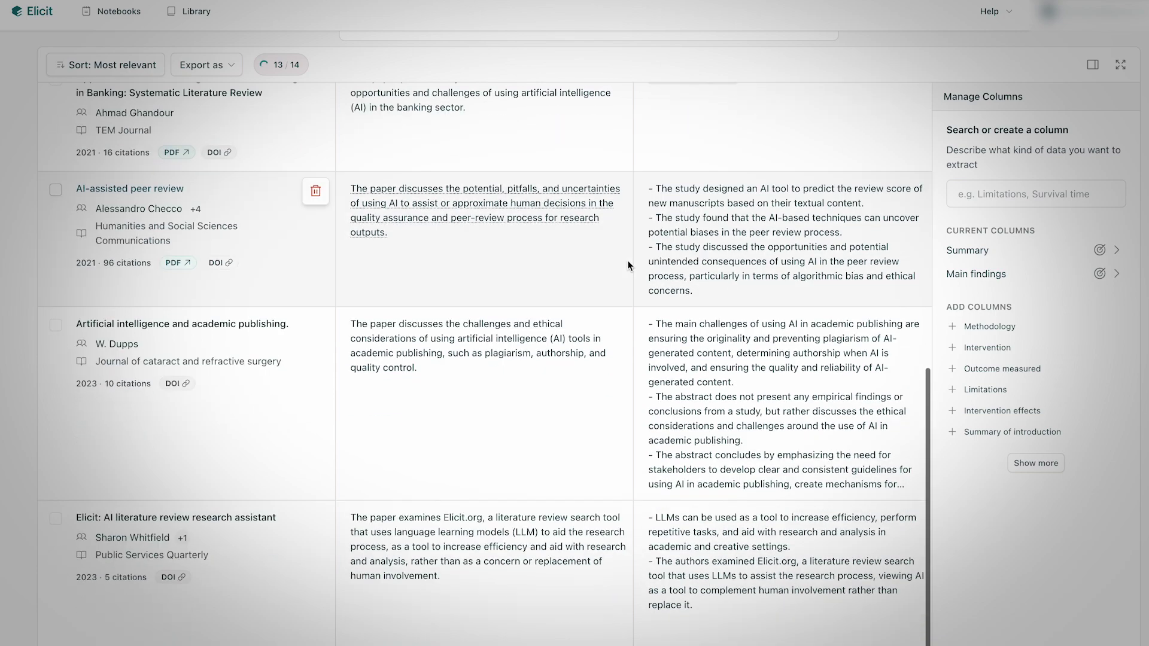
scroll(628, 264, down, 3)
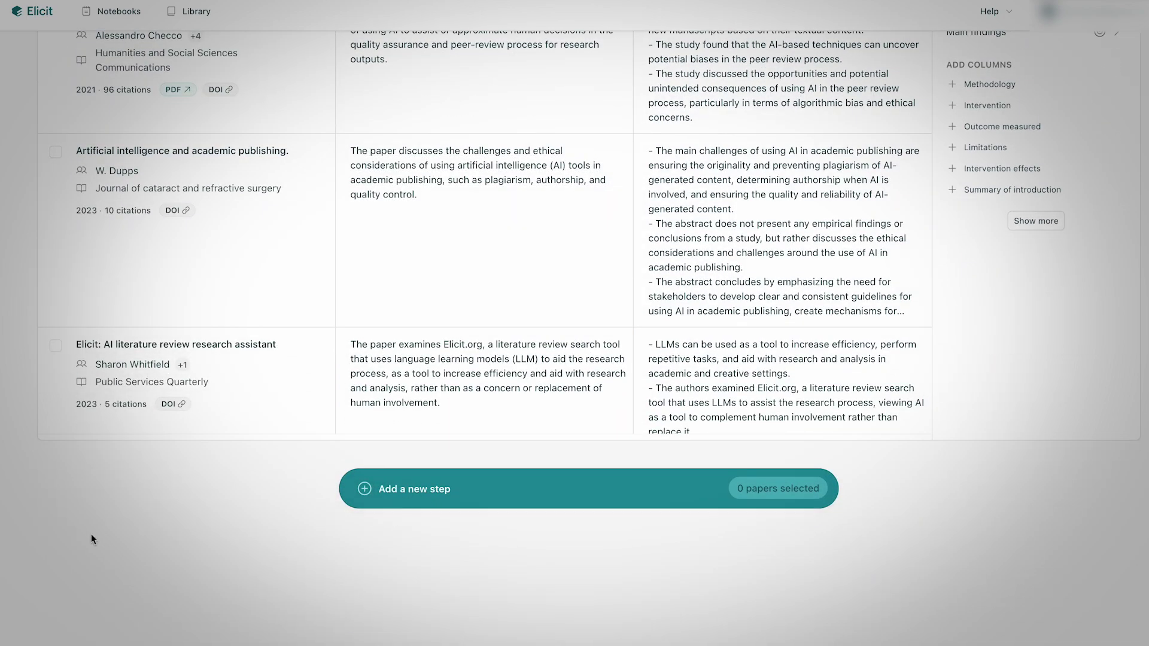
scroll(91, 533, up, 10)
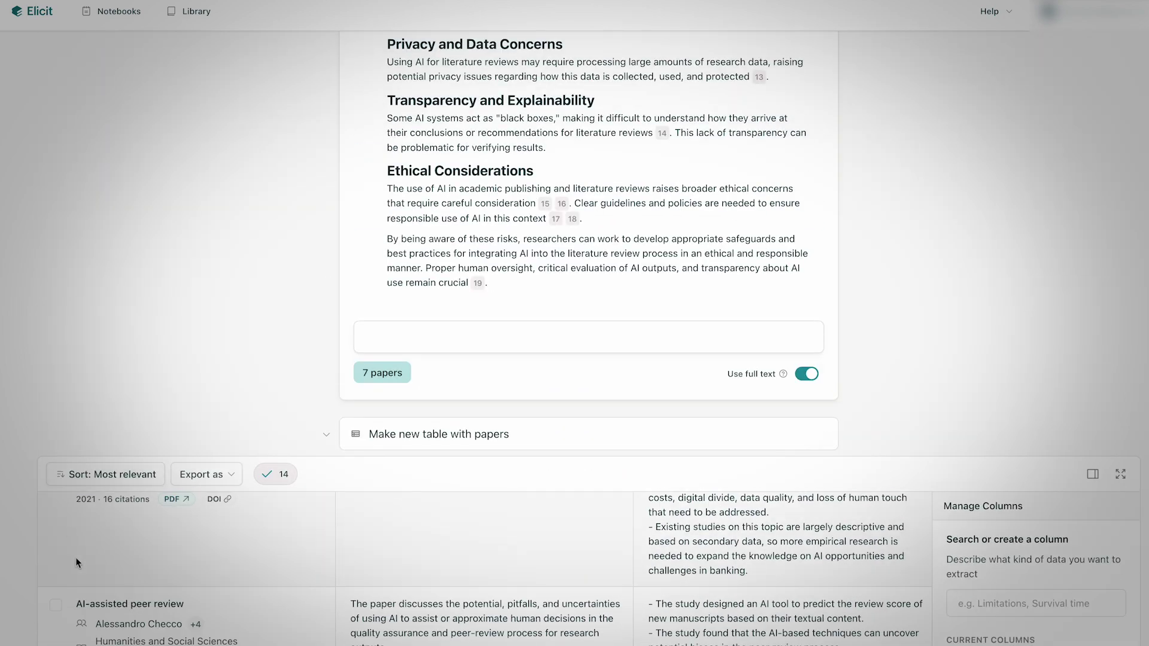
scroll(76, 563, up, 3)
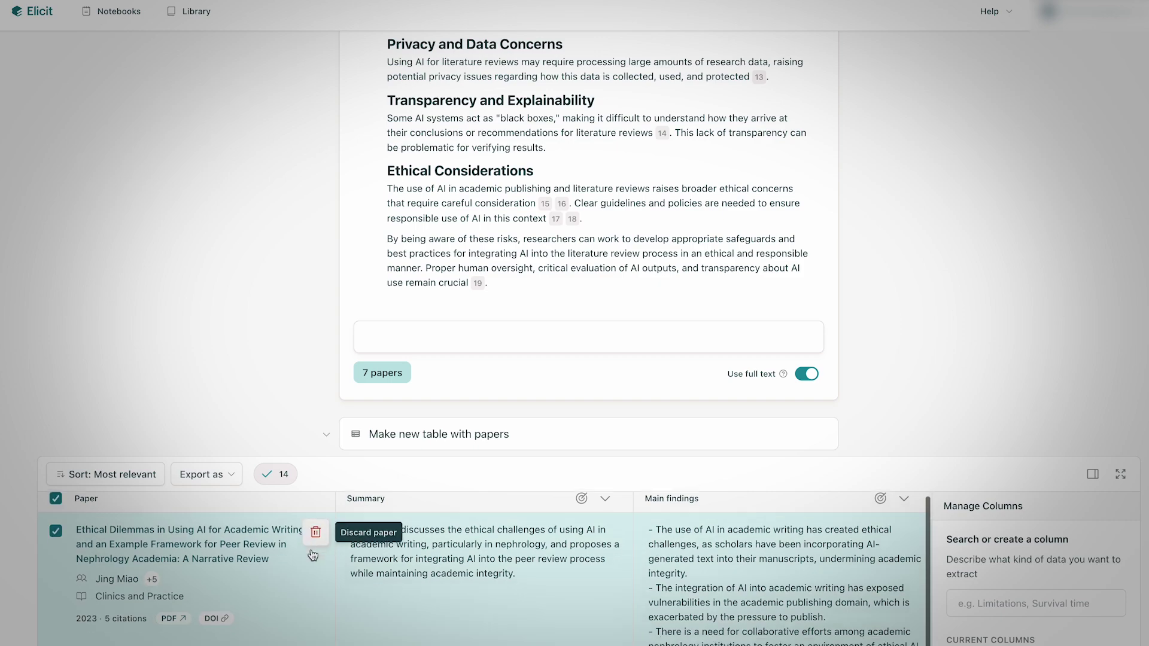
scroll(310, 548, down, 10)
click(472, 483)
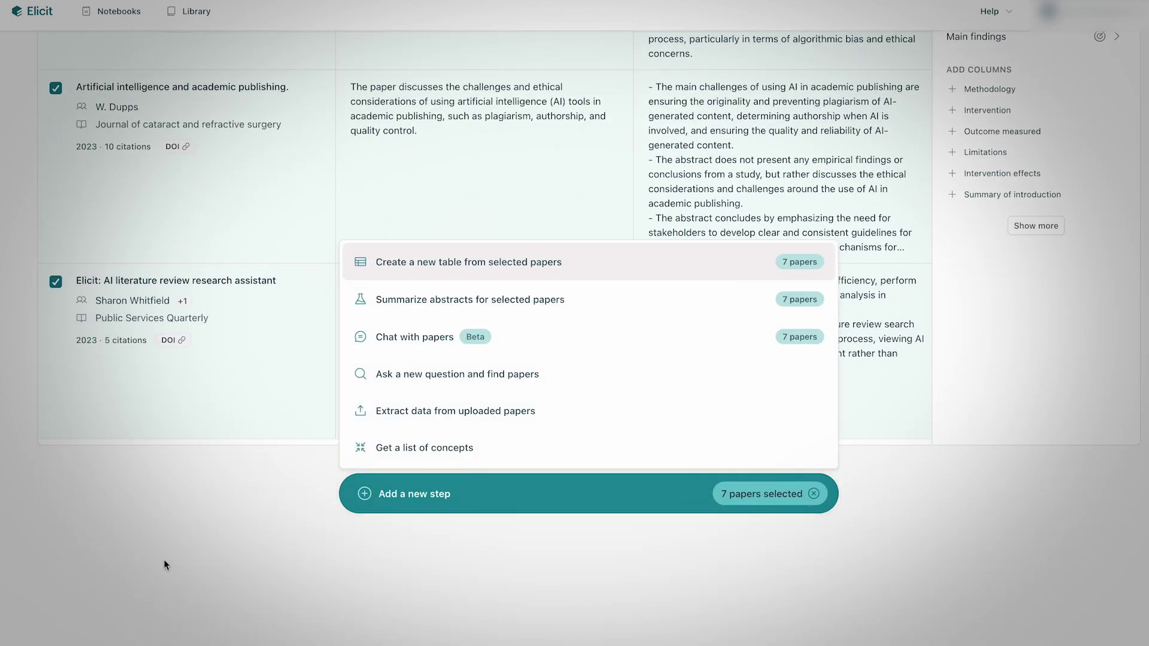
click(489, 300)
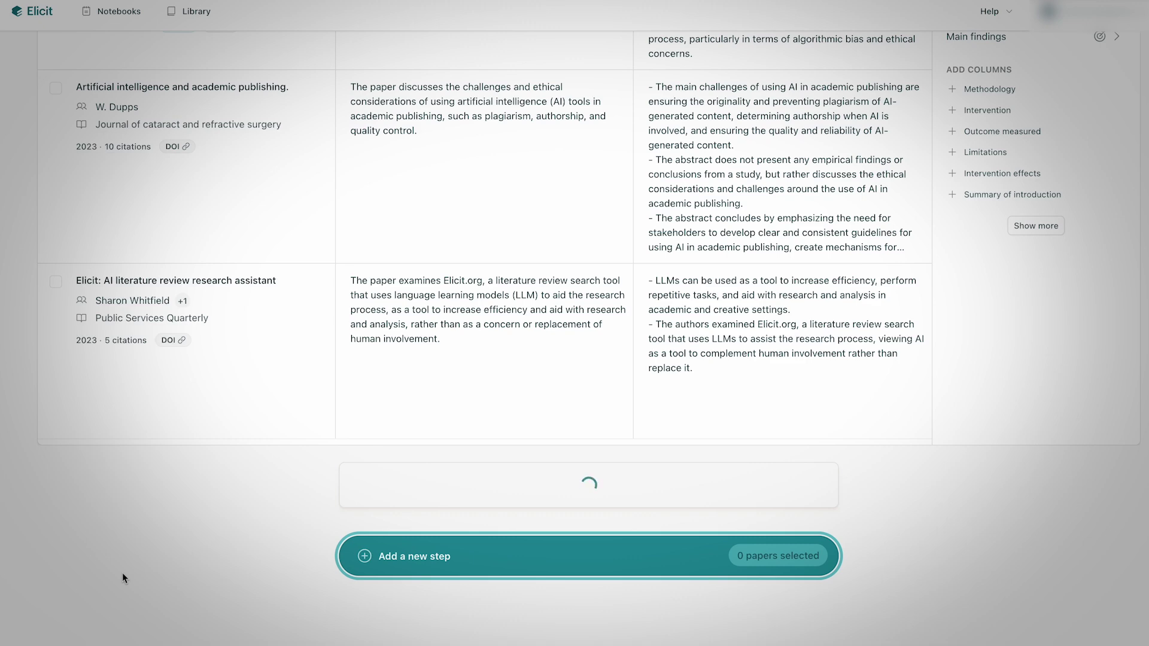
scroll(217, 566, down, 3)
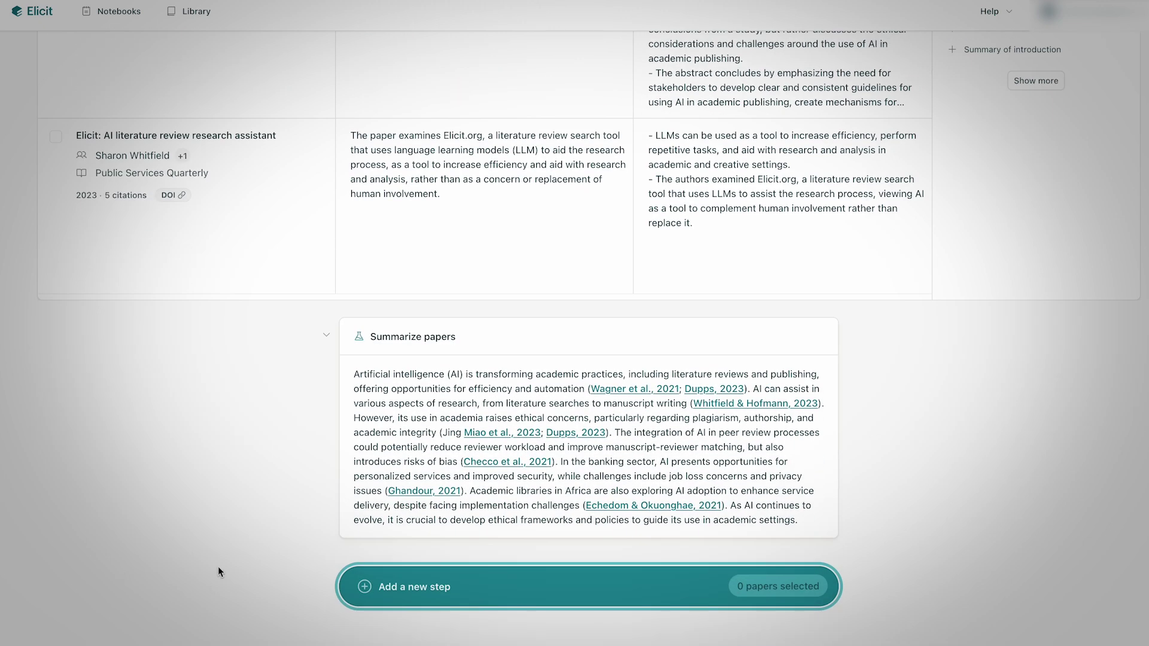